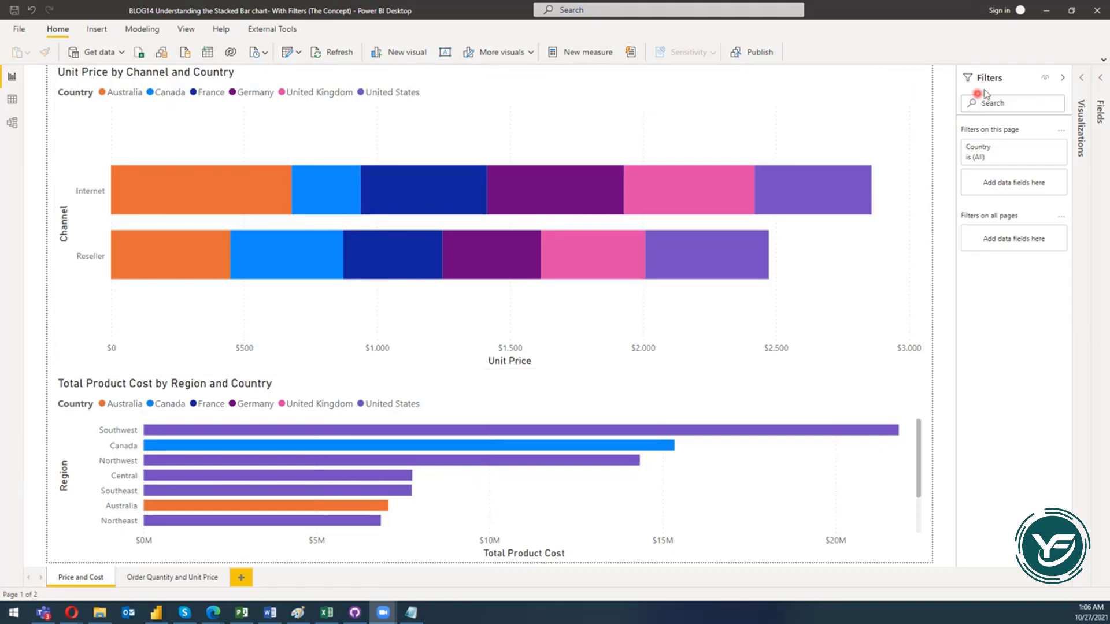
Expand the Visualizations and Fields panes to view them beside the filters, and collapse both again
left_click(1087, 80)
left_click(1098, 79)
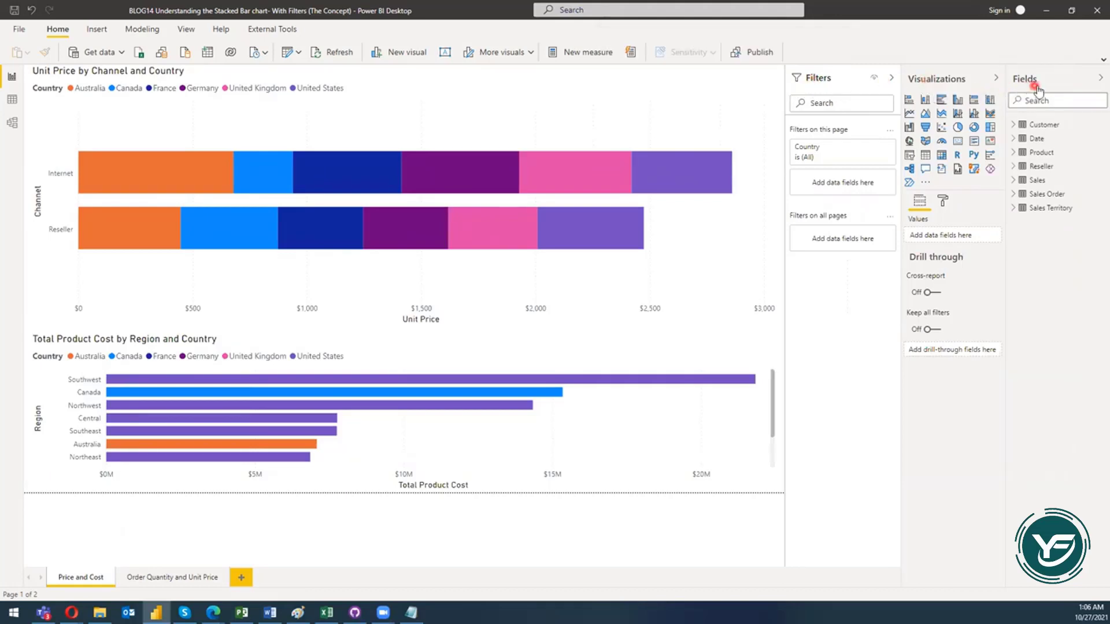
left_click(997, 82)
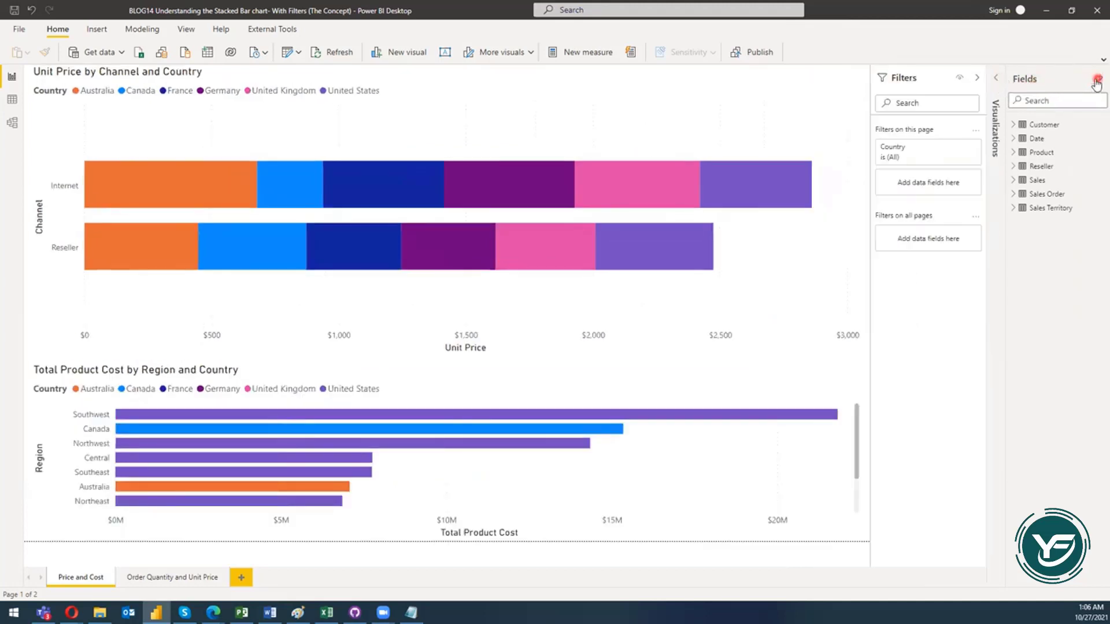
left_click(1097, 82)
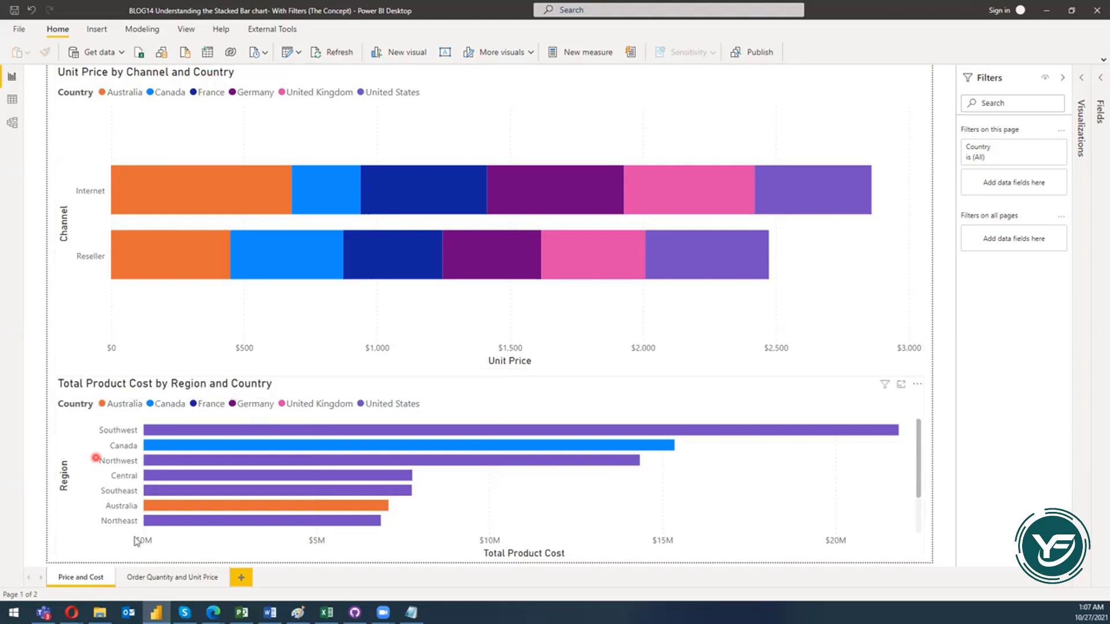
Compare the filter levels offered on both report pages, and on the Unit Price by Channel and Country chart when it is selected
left_click(167, 578)
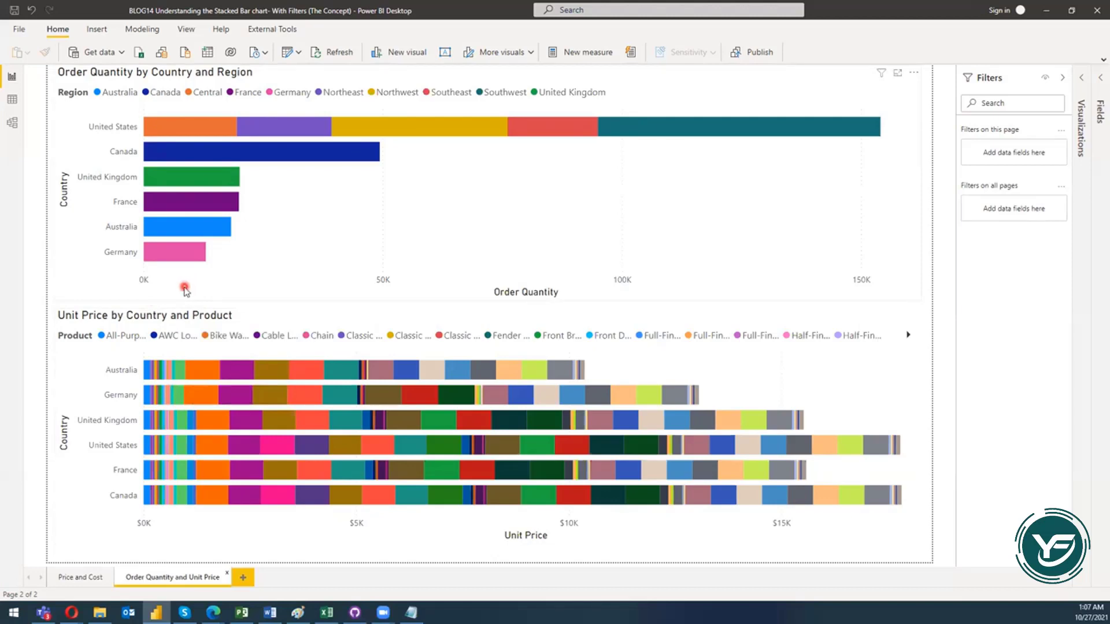
left_click(80, 578)
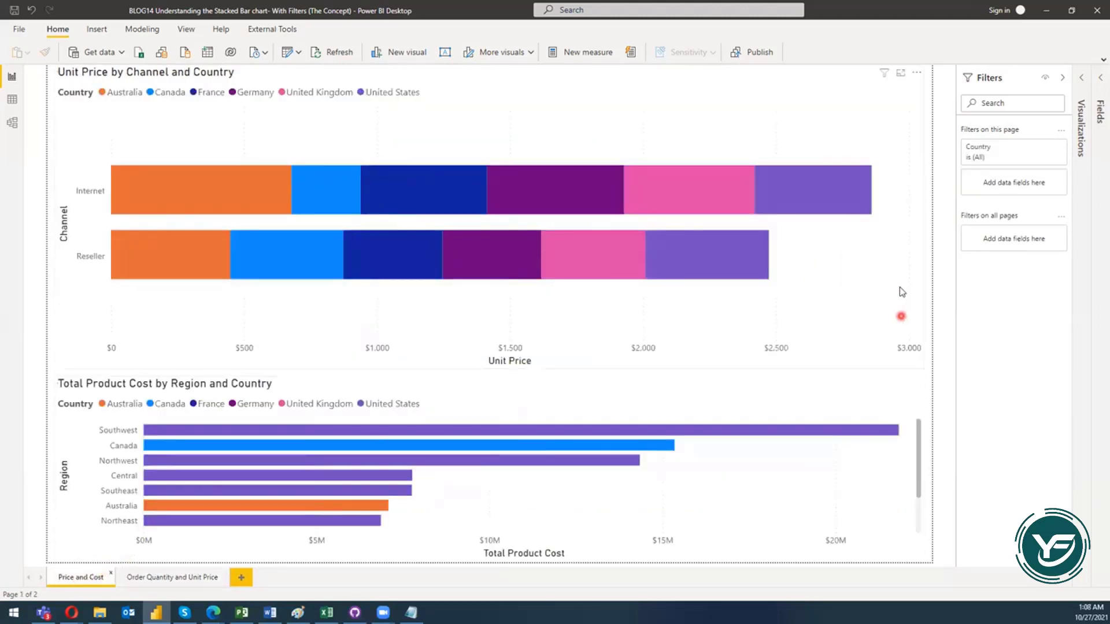
left_click(854, 245)
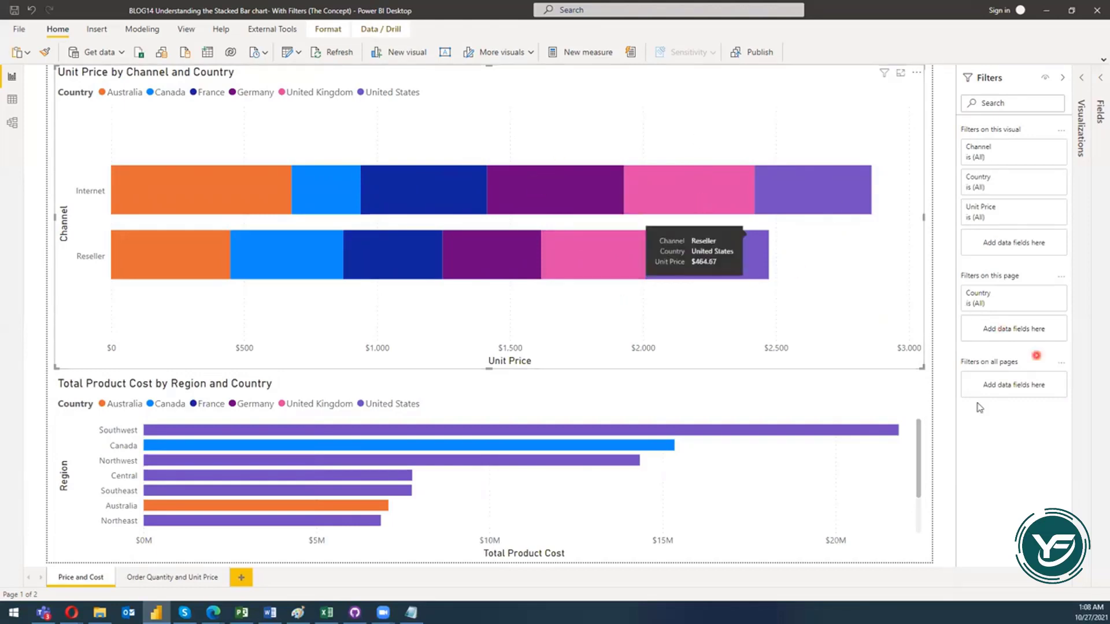
left_click(946, 413)
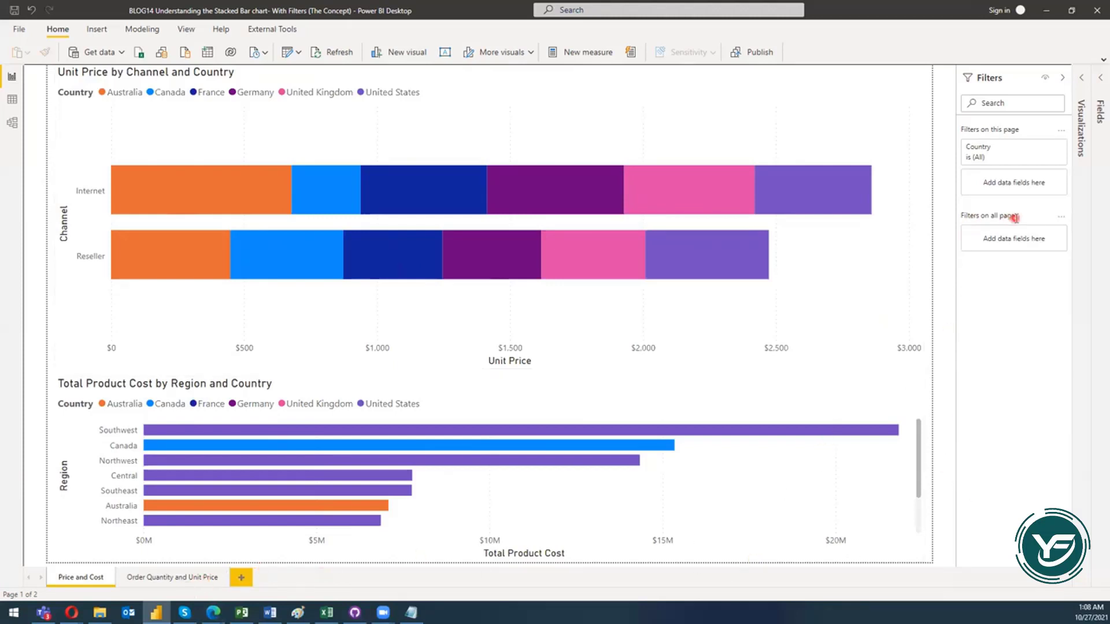
left_click(174, 577)
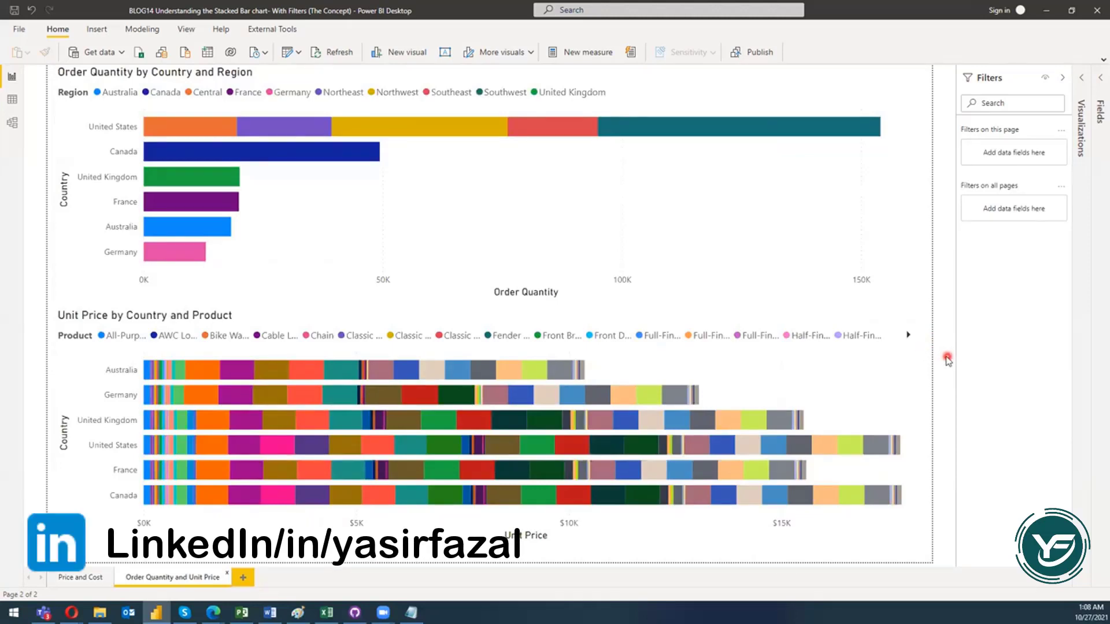
left_click(85, 578)
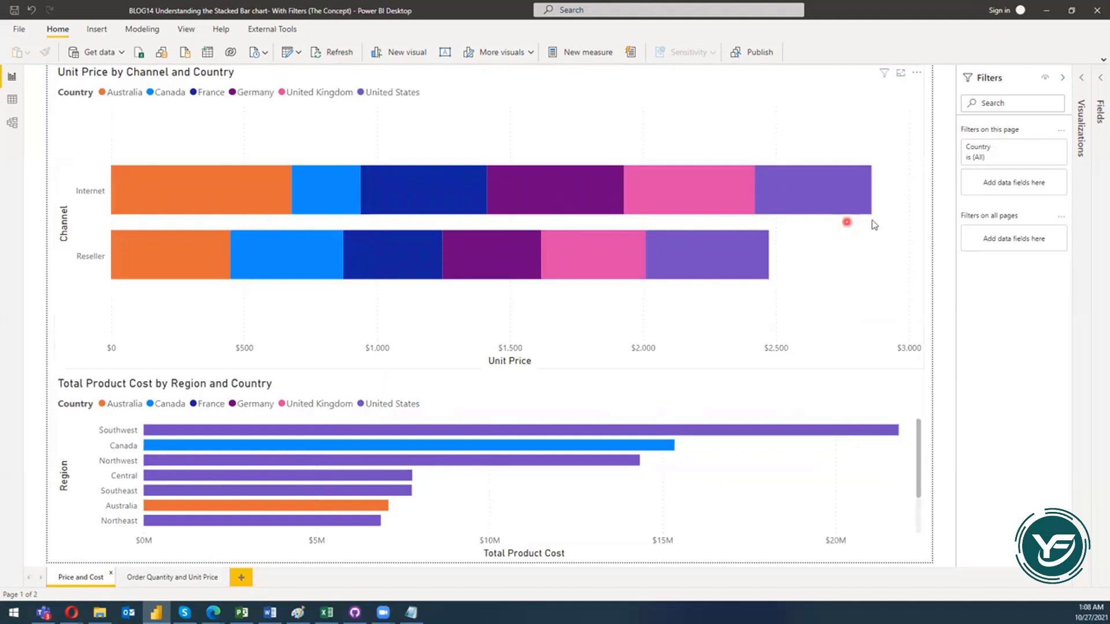
Filter only the Unit Price by Channel and Country chart to the Internet channel
left_click(875, 248)
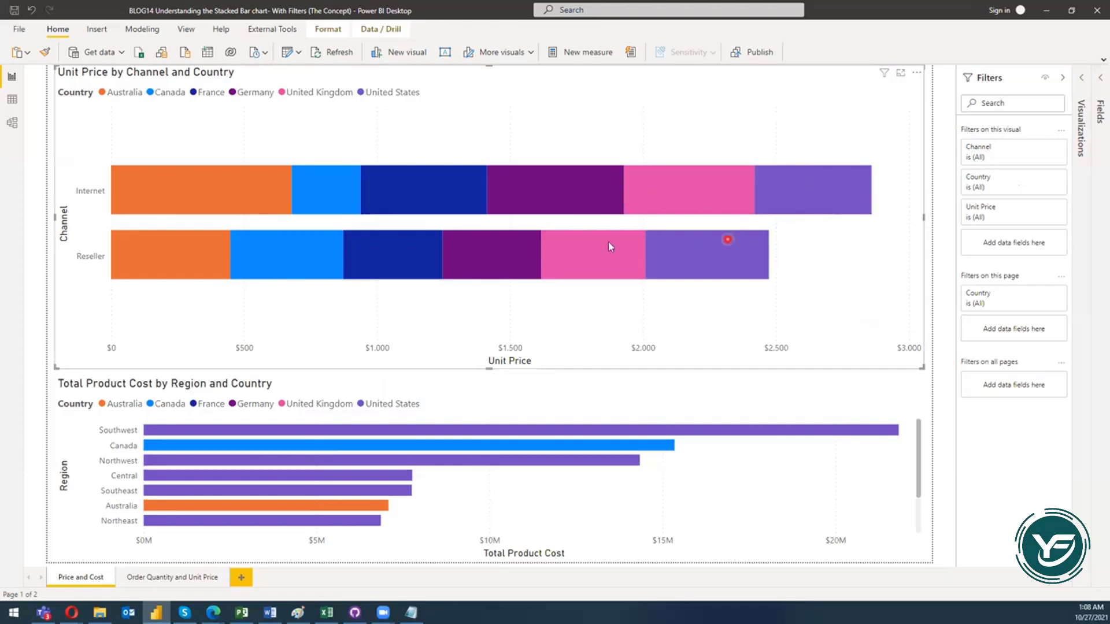
mouse_move(529, 216)
mouse_move(595, 282)
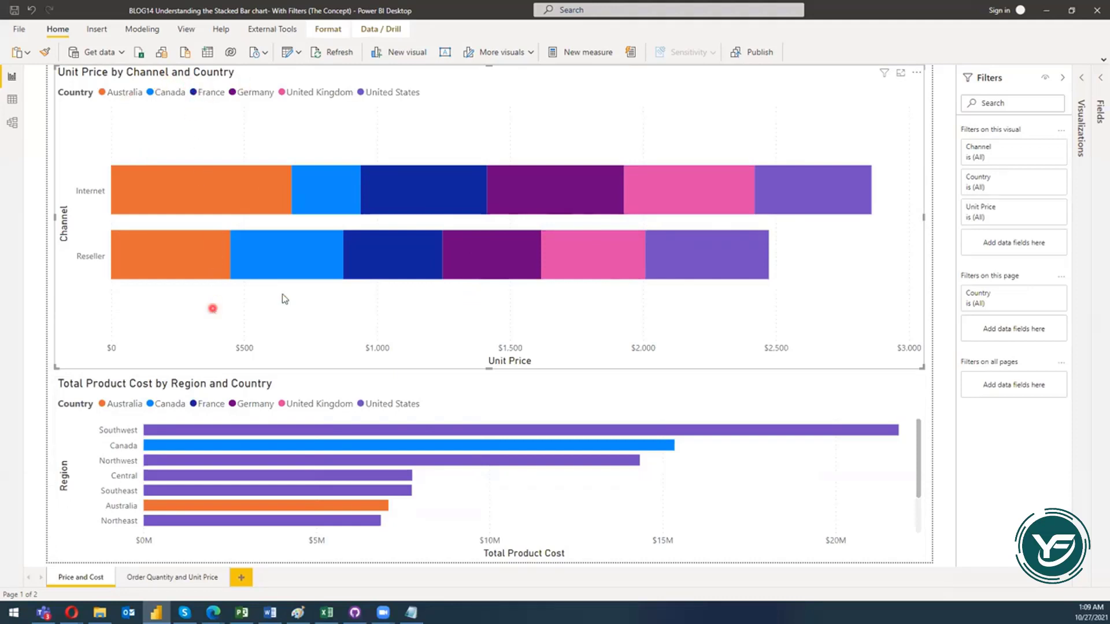
left_click(1011, 155)
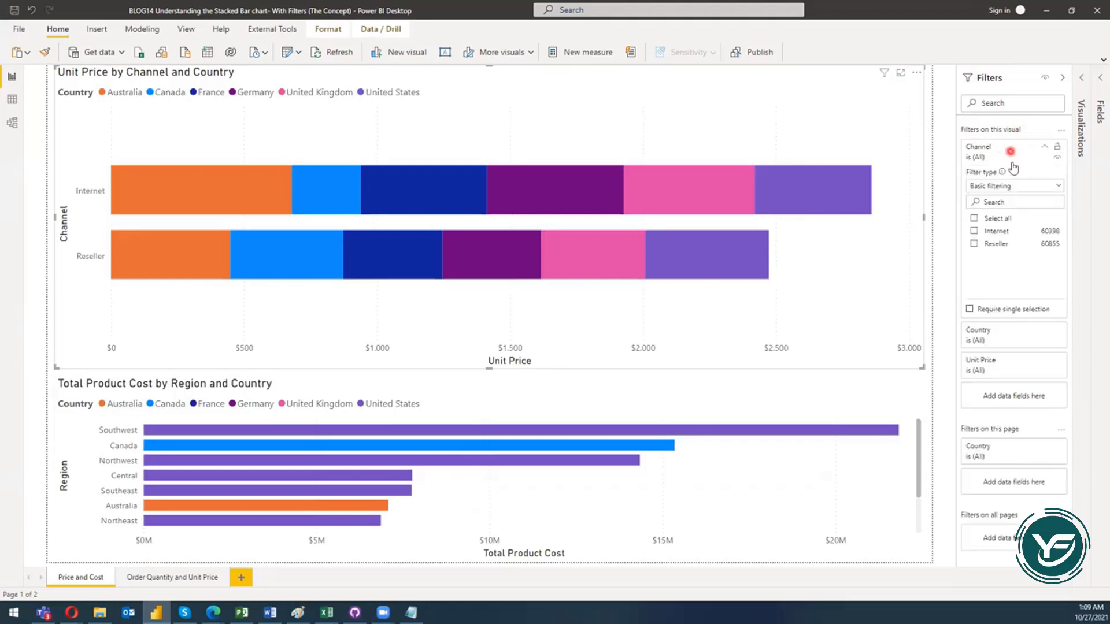
left_click(975, 231)
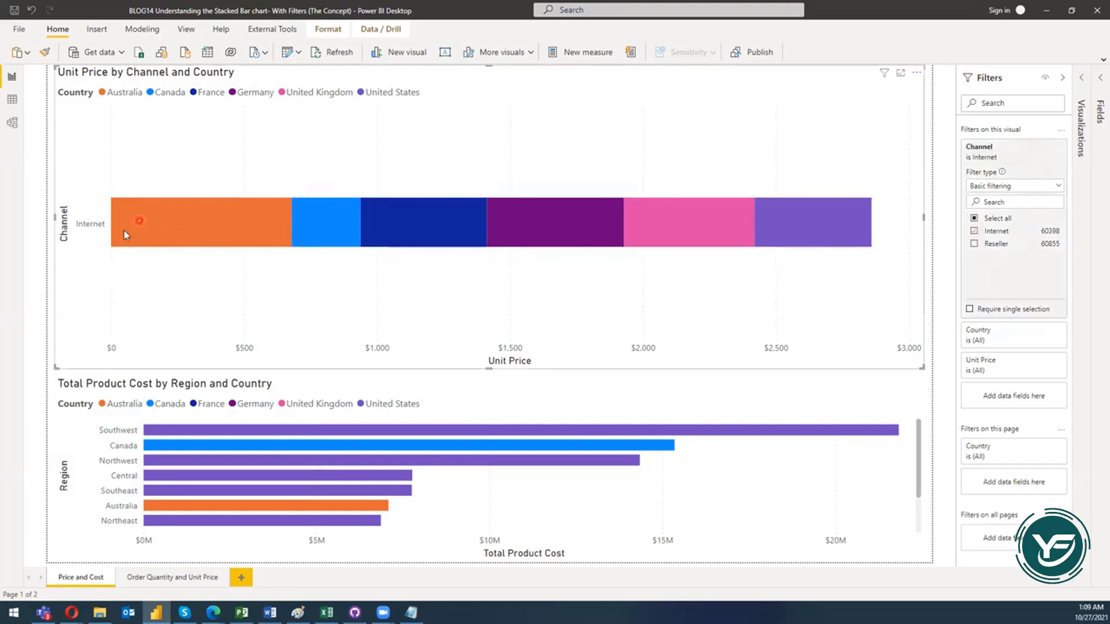
mouse_move(136, 229)
Filter only the Total Product Cost by Region and Country chart to the Canada region
left_click(360, 431)
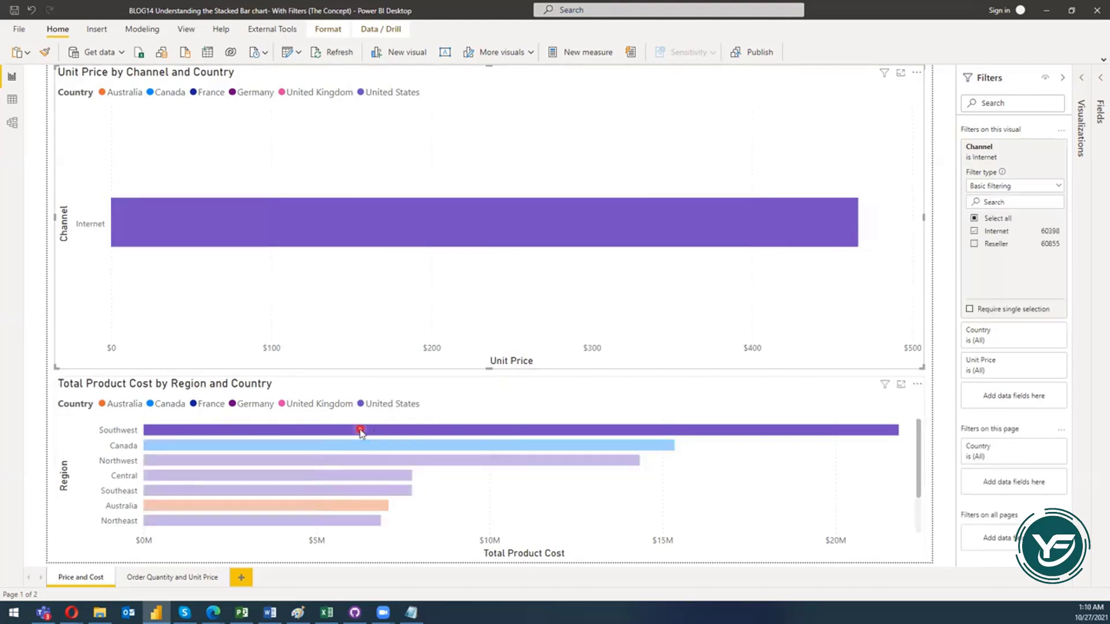
left_click(371, 415)
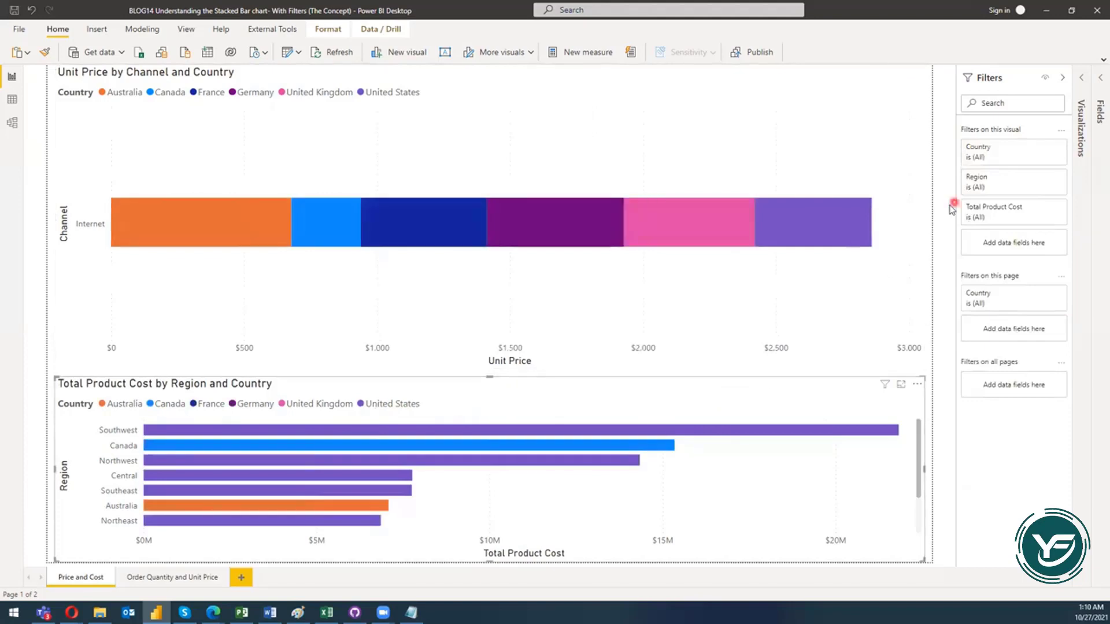
left_click(1046, 177)
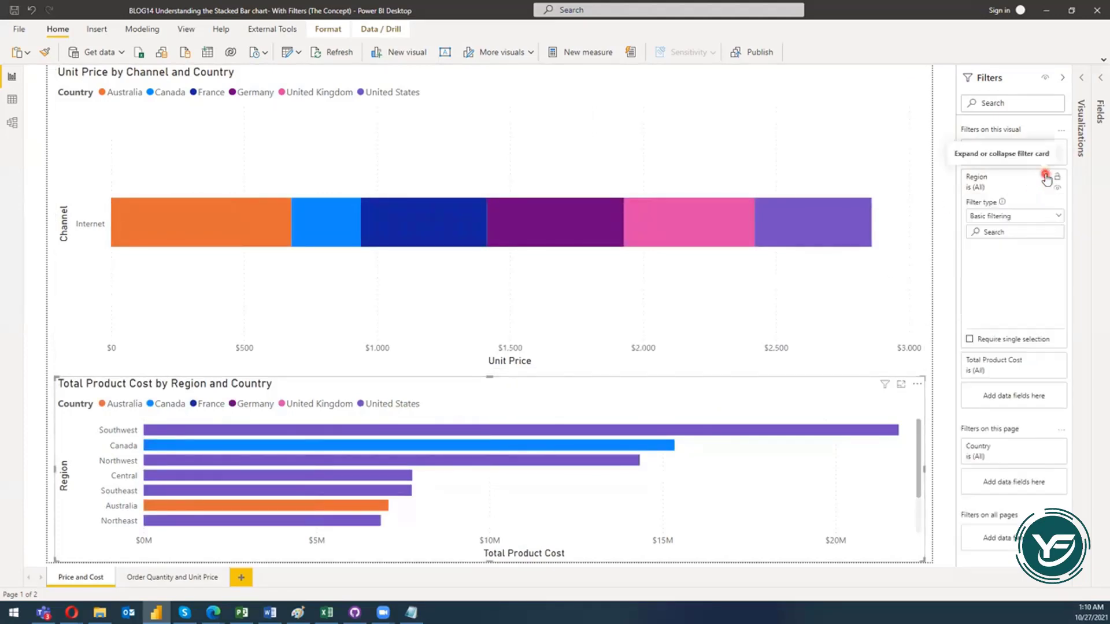
left_click(975, 275)
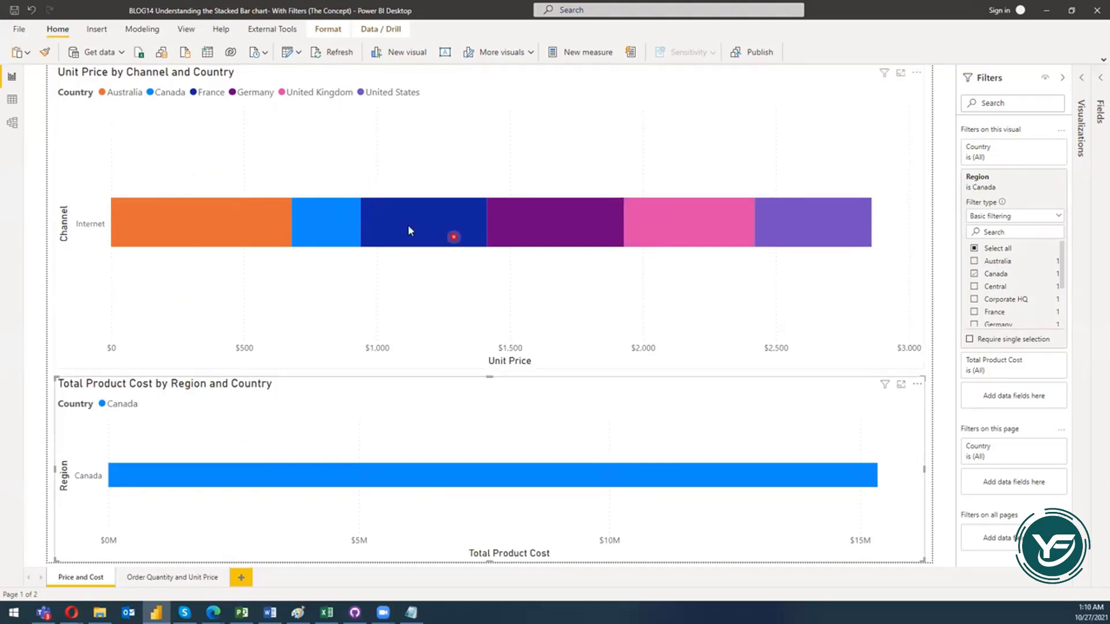
mouse_move(426, 229)
Compare the page-level filters with the visual-level filters of the Unit Price by Channel and Country chart
left_click(946, 344)
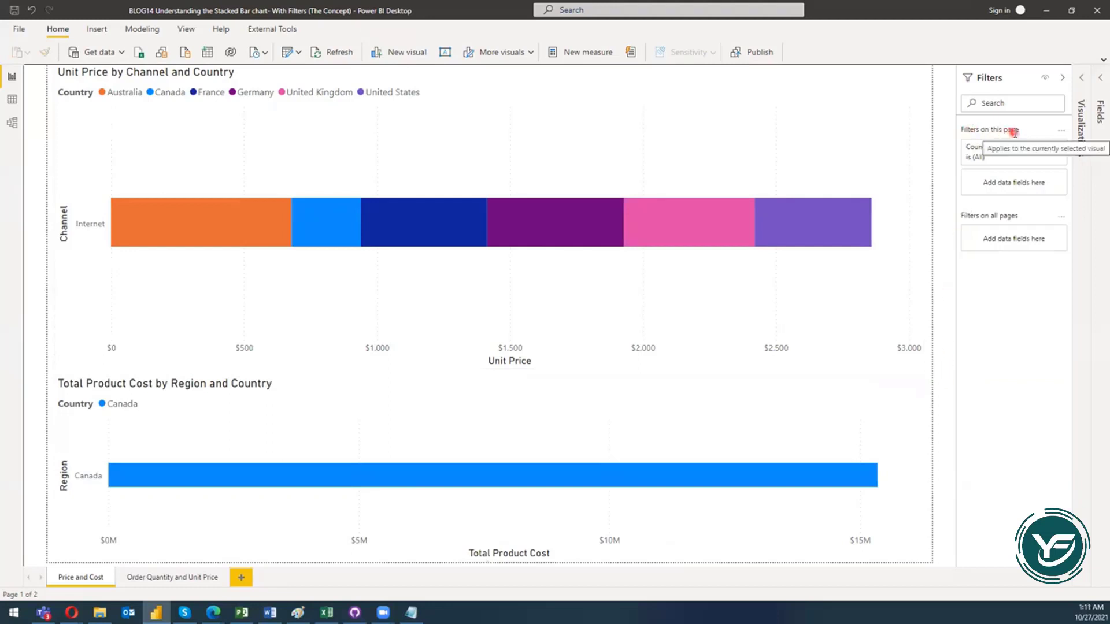
left_click(906, 160)
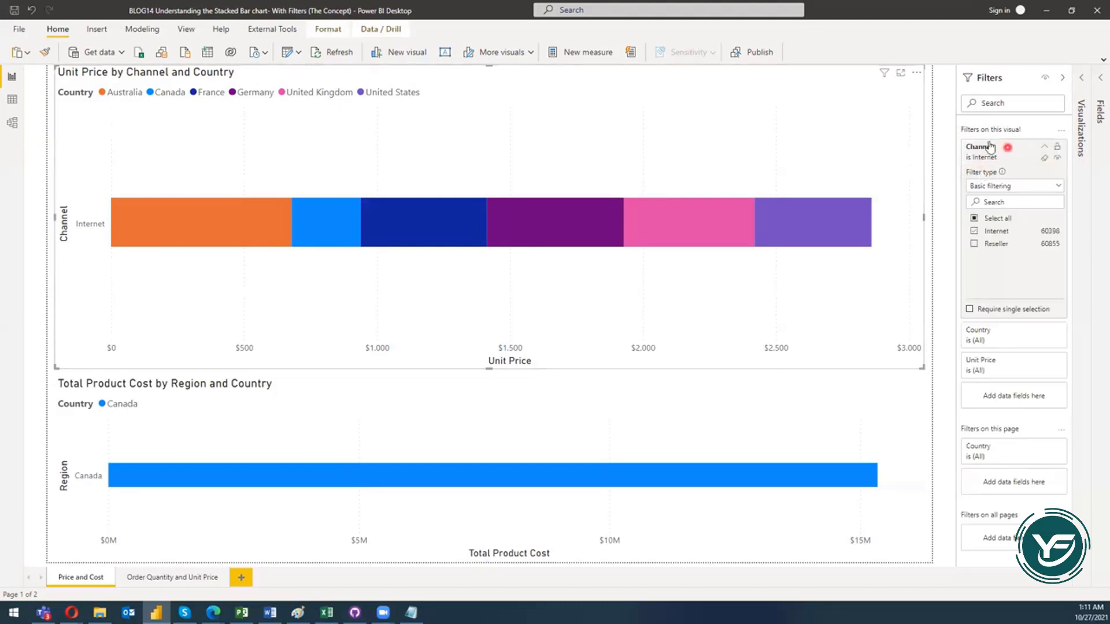
left_click(1043, 149)
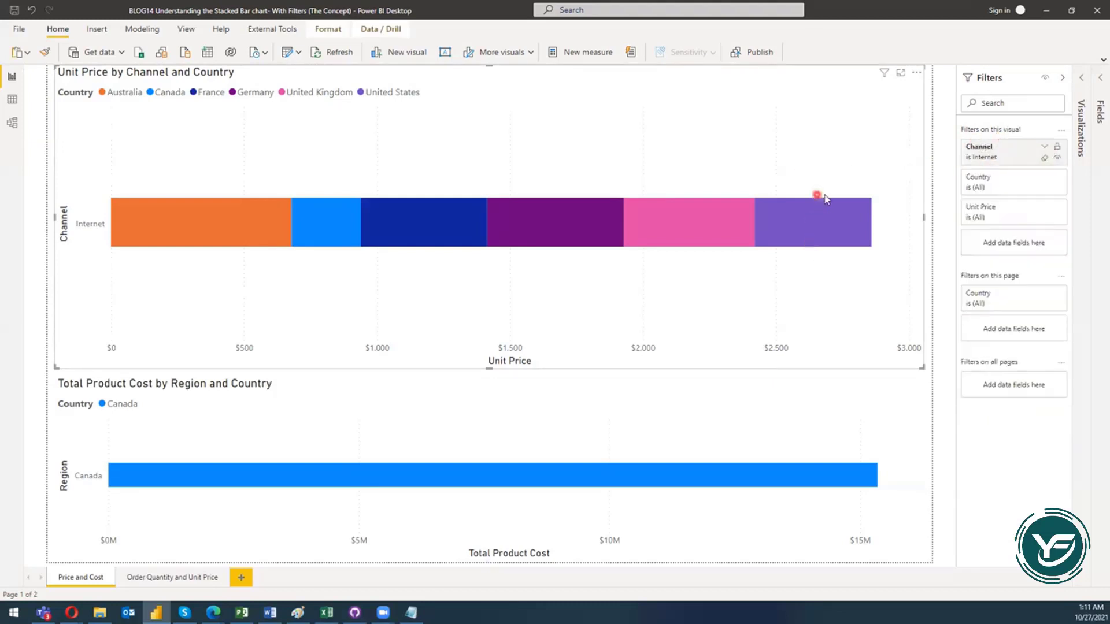
left_click(943, 379)
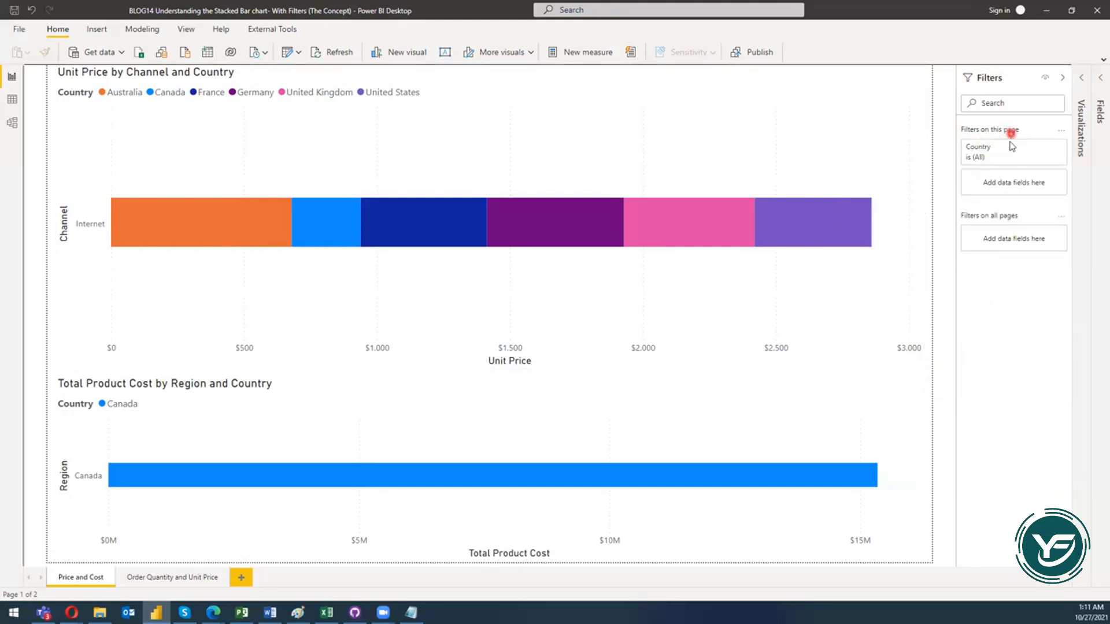
mouse_move(1012, 157)
Reset both charts' visual-level filters by selecting all channels for the Unit Price chart and all regions for the Total Product Cost chart
left_click(892, 131)
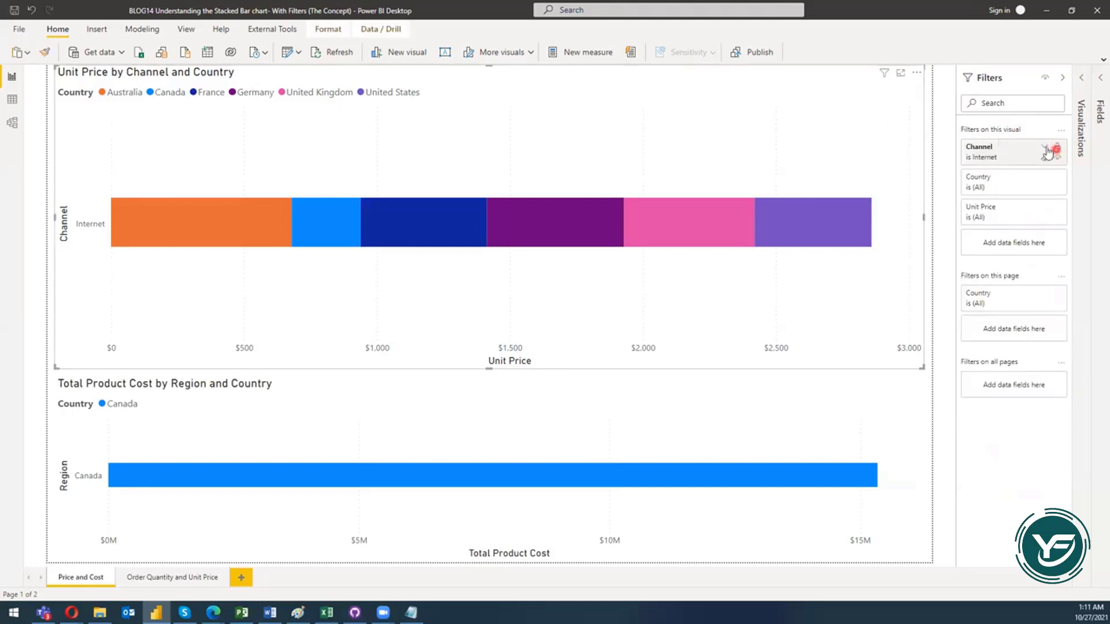
left_click(1042, 147)
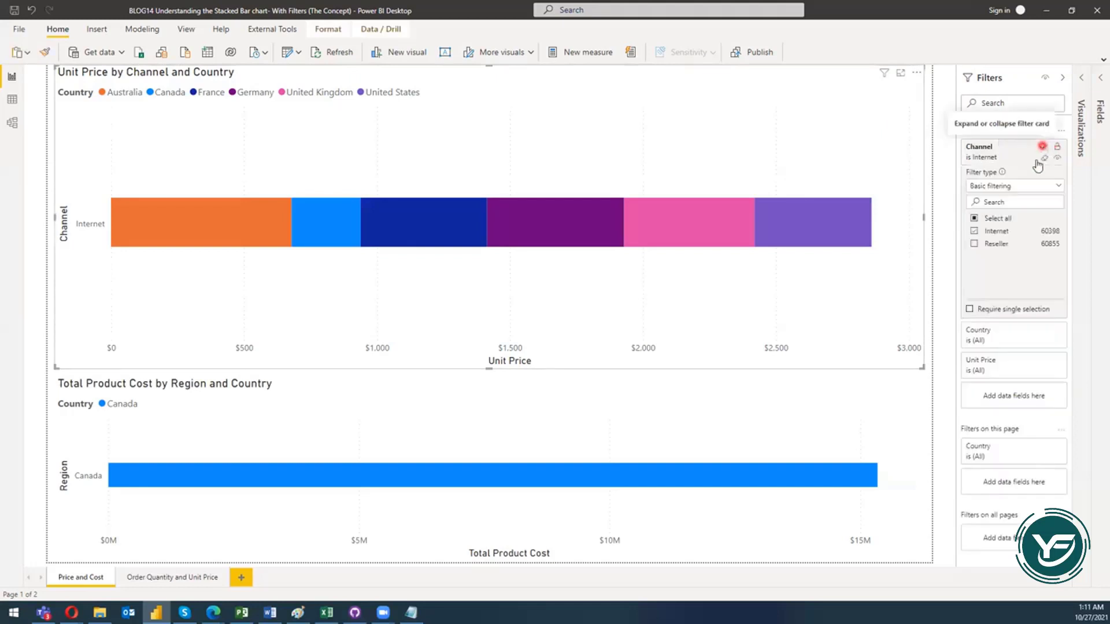
left_click(974, 219)
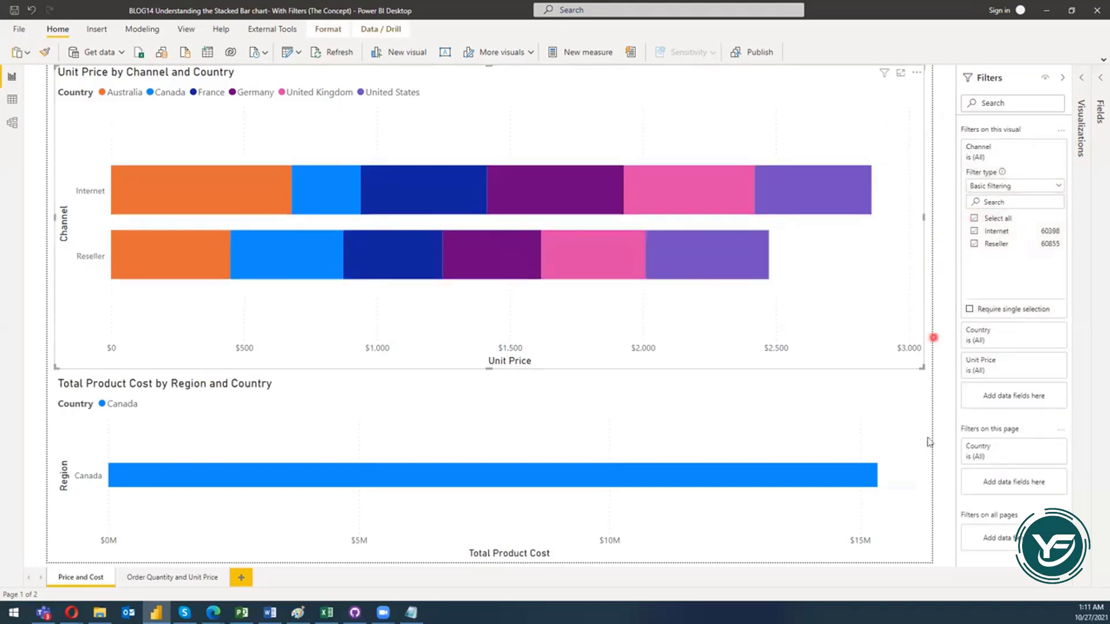
left_click(903, 432)
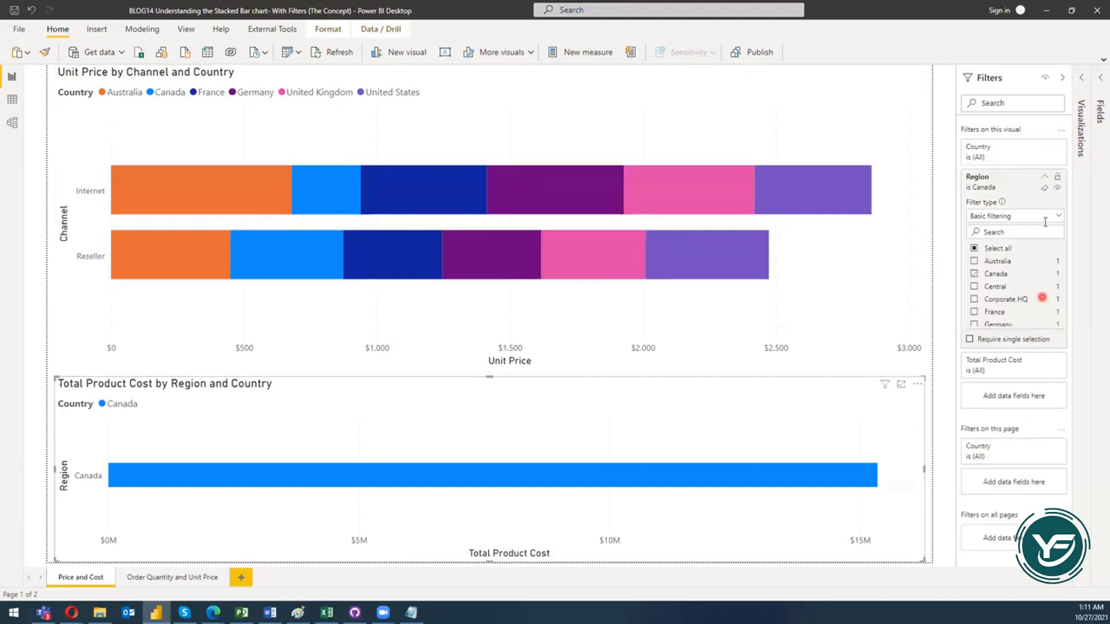
left_click(975, 249)
Filter the whole Price and Cost page to the country France
left_click(948, 285)
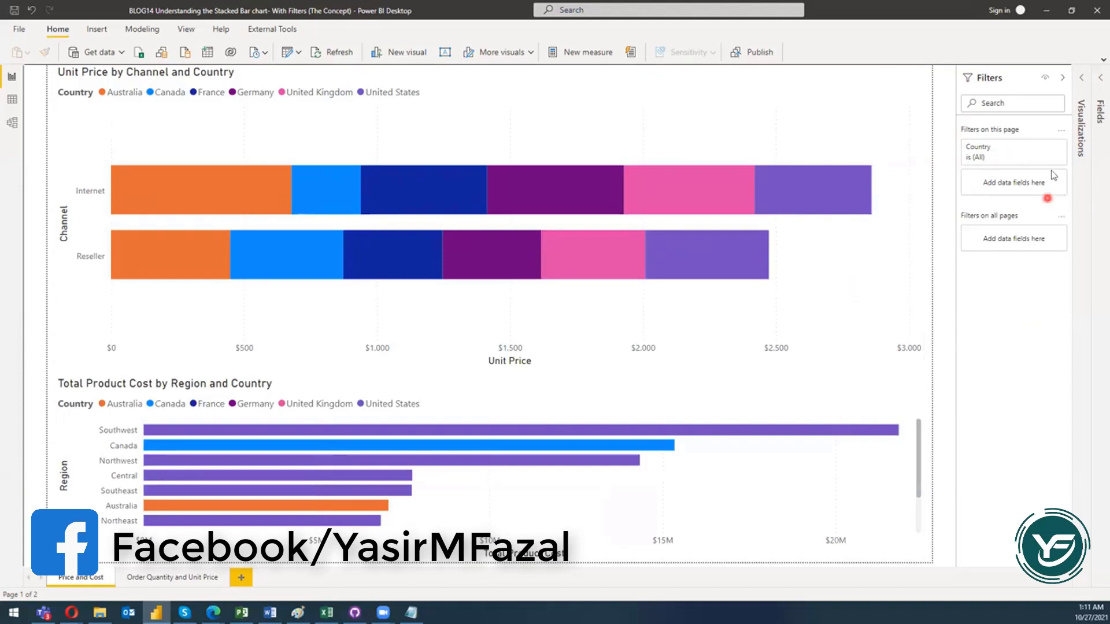
left_click(1035, 147)
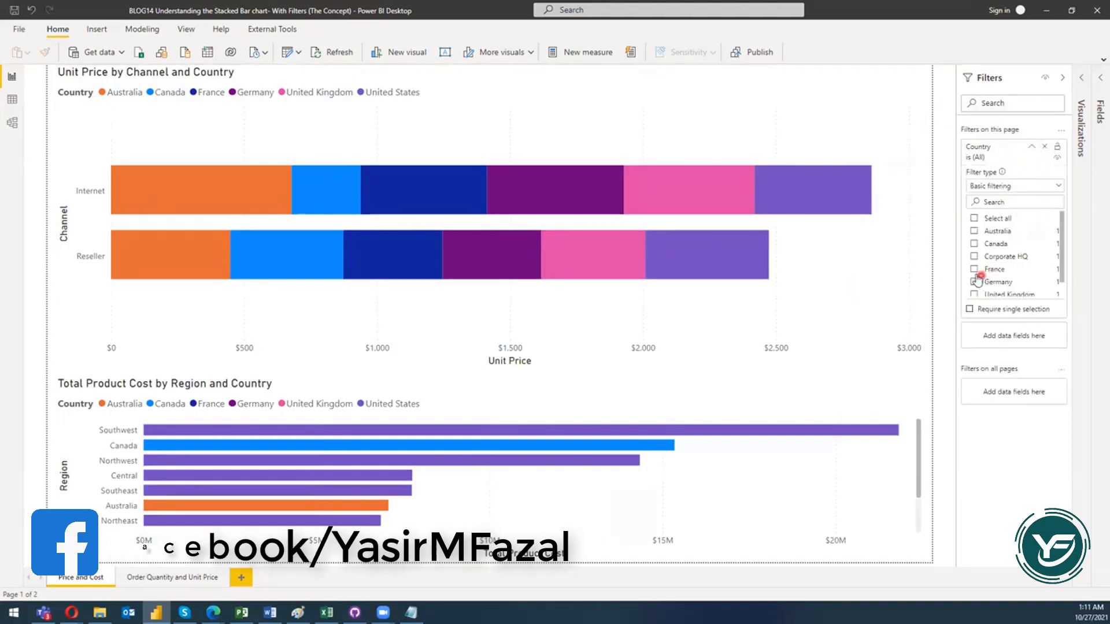
left_click(974, 268)
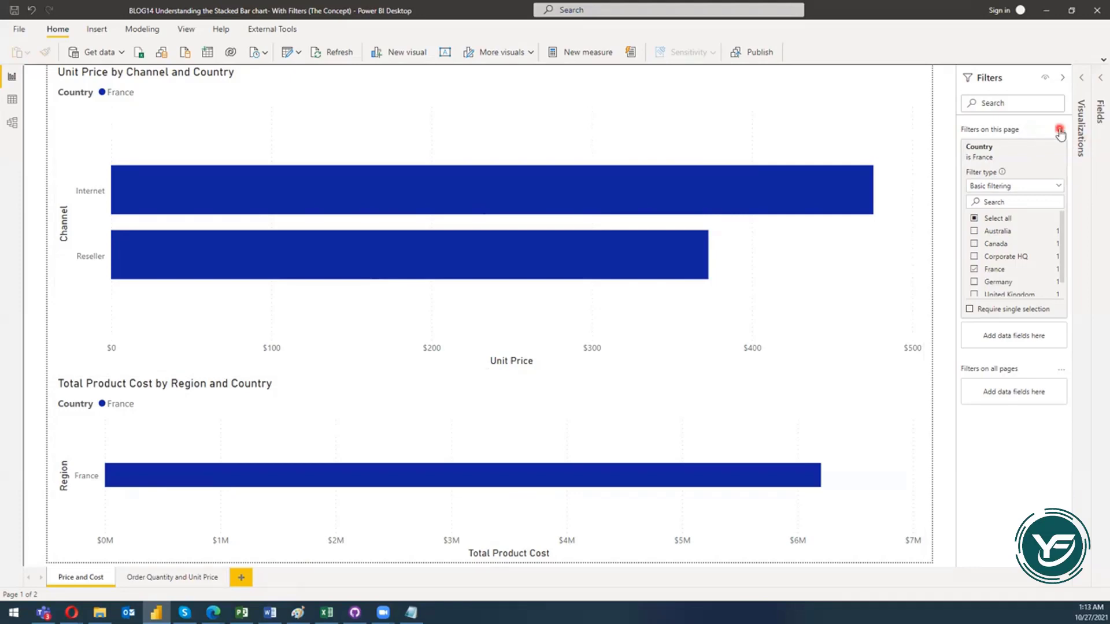
Reset the page-level Country filter to include all countries
left_click(974, 218)
left_click(930, 289)
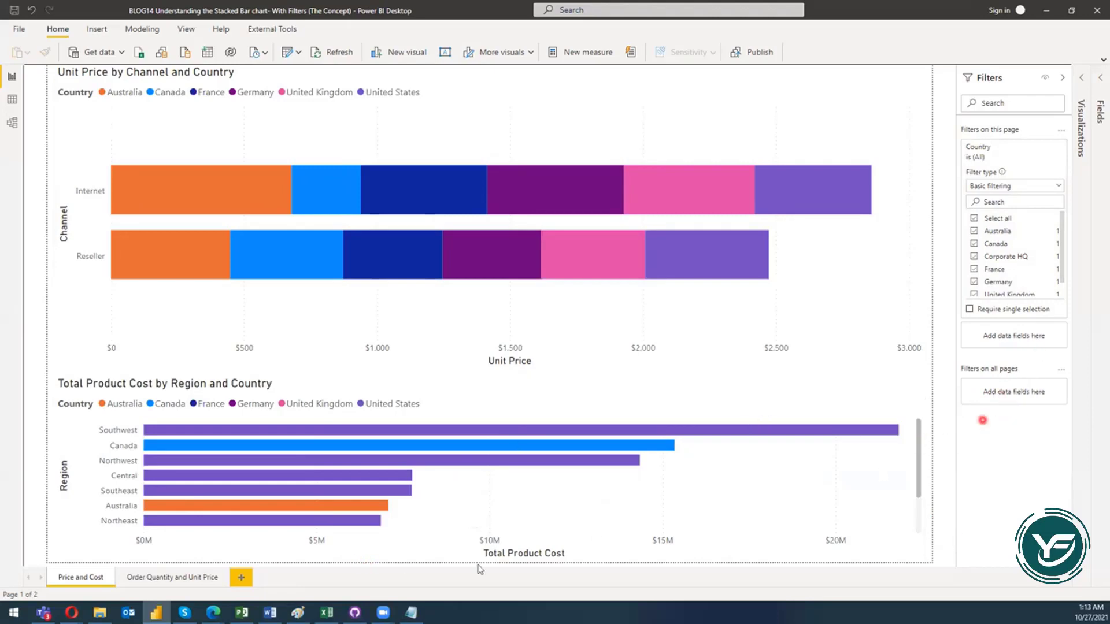
Examine the visual-level filters of the Order Quantity and Unit Price charts on the Order Quantity and Unit Price page
left_click(156, 578)
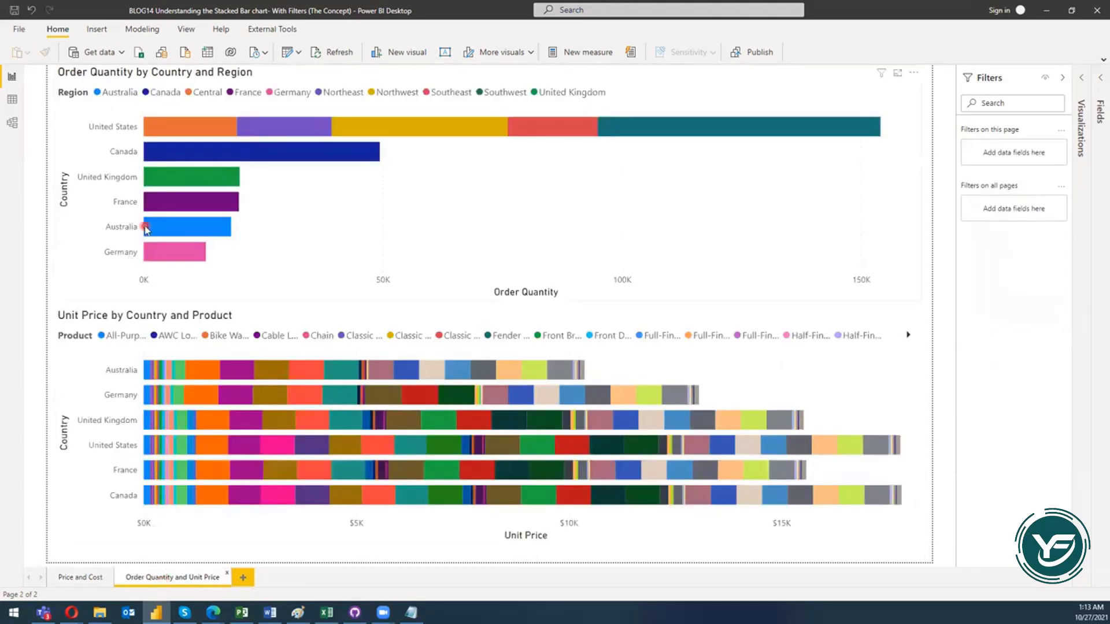
mouse_move(145, 225)
left_click(495, 249)
left_click(501, 419)
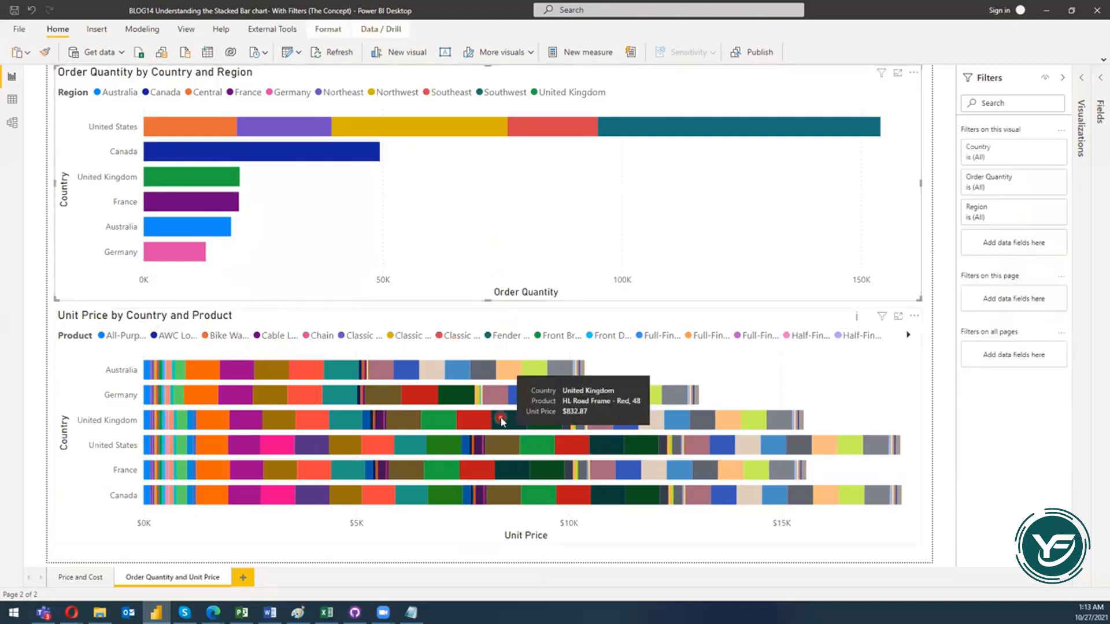
left_click(588, 263)
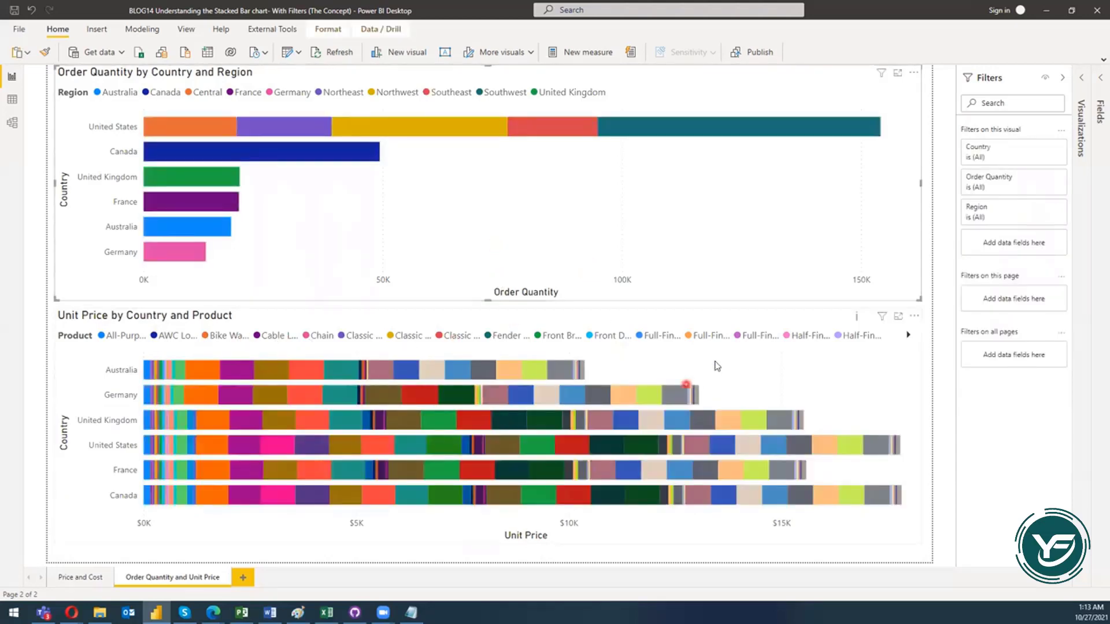
left_click(717, 361)
left_click(725, 253)
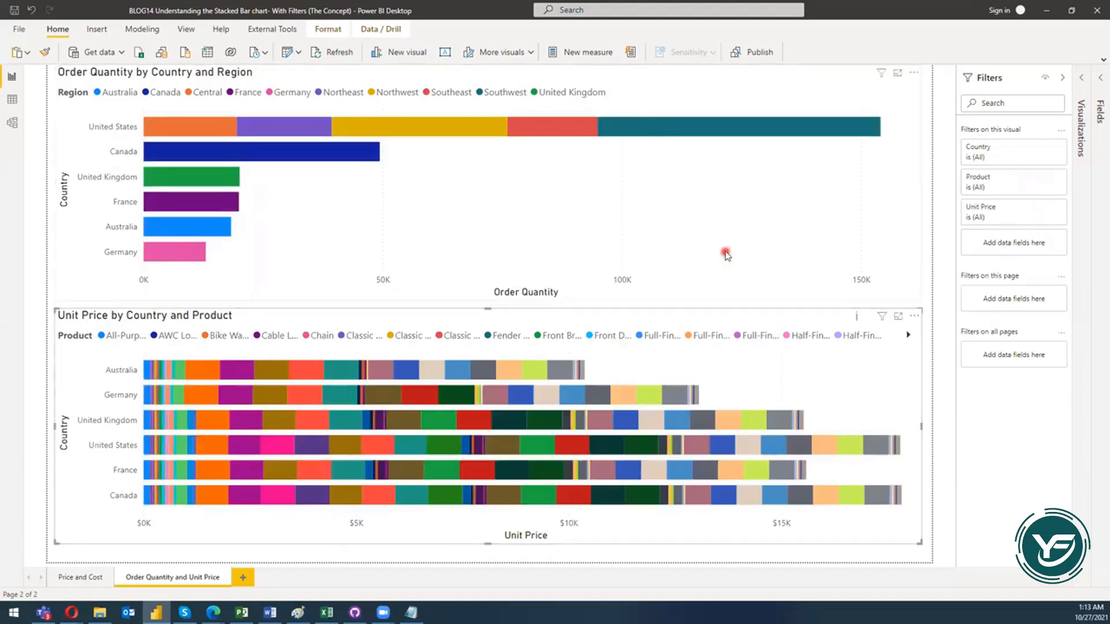
left_click(724, 361)
left_click(724, 234)
left_click(734, 359)
left_click(736, 249)
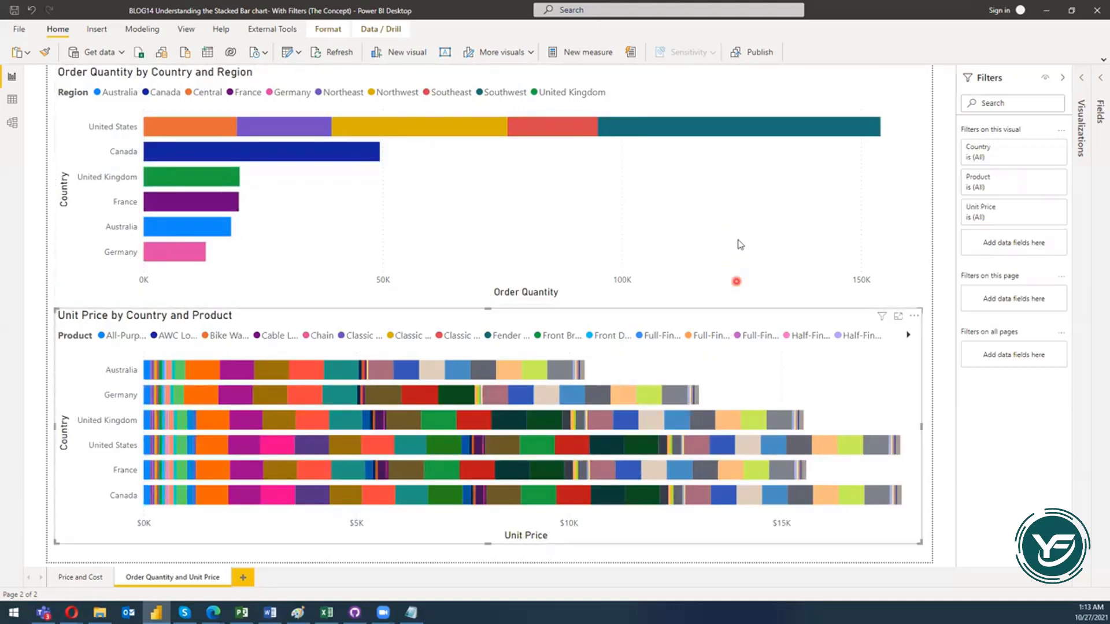
left_click(736, 355)
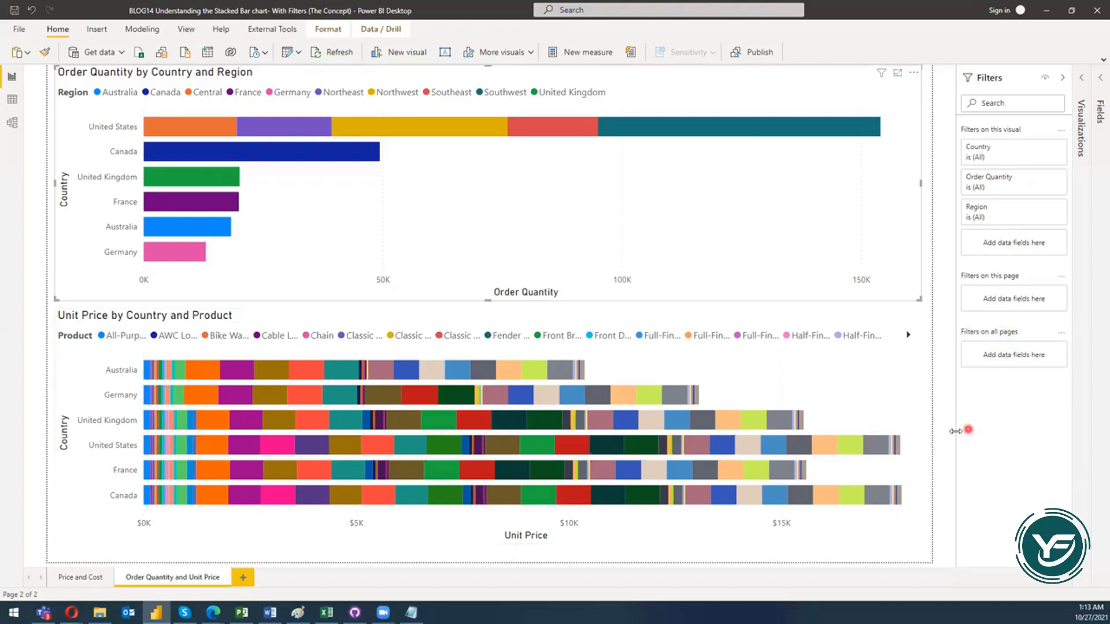
Deselect the chart and expand the Sales Territory table in the data field list
left_click(950, 415)
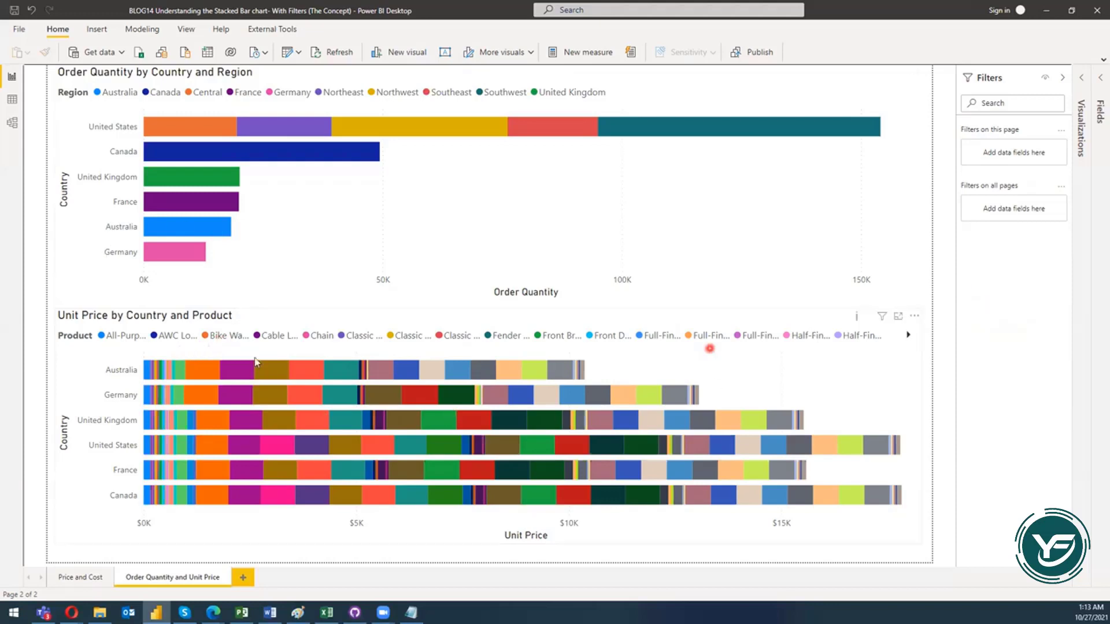
left_click(1097, 116)
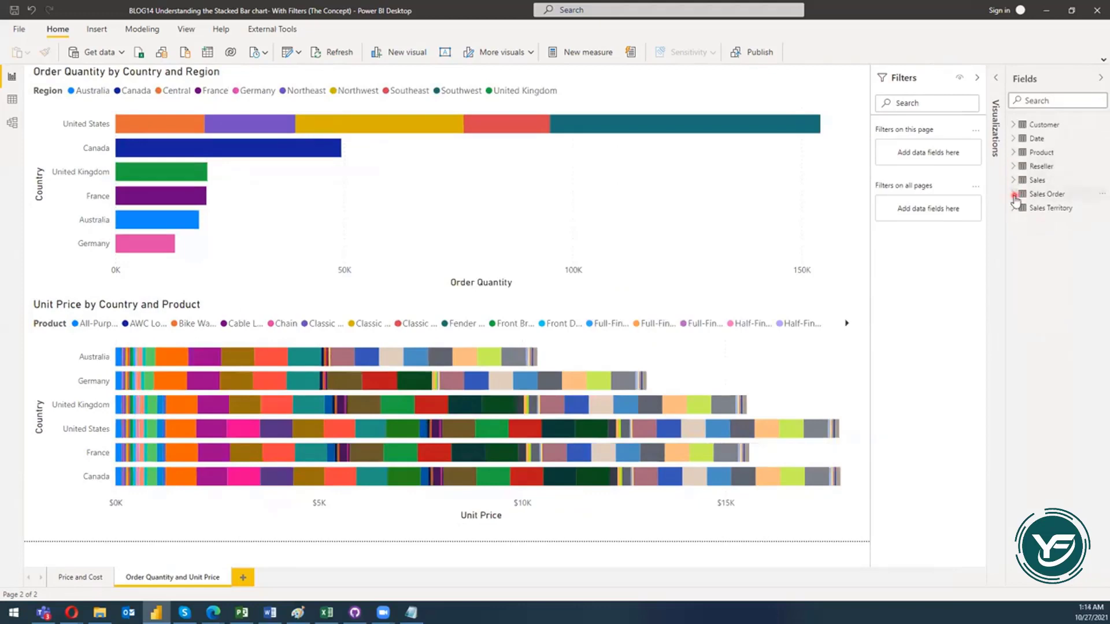
left_click(1015, 194)
left_click(1014, 194)
left_click(1014, 209)
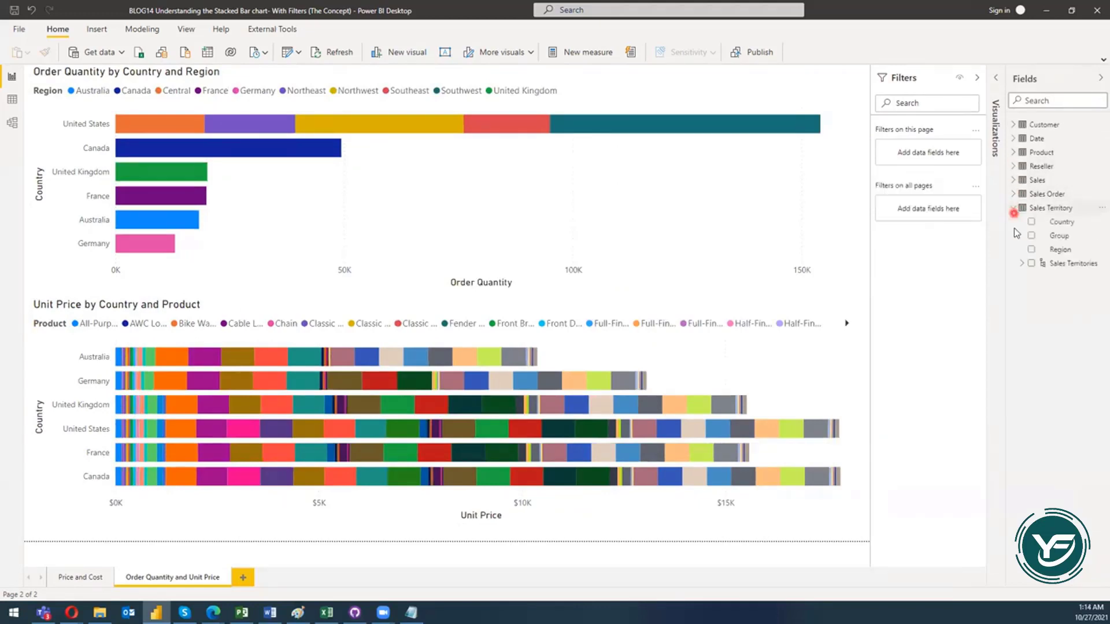
left_click(1031, 222)
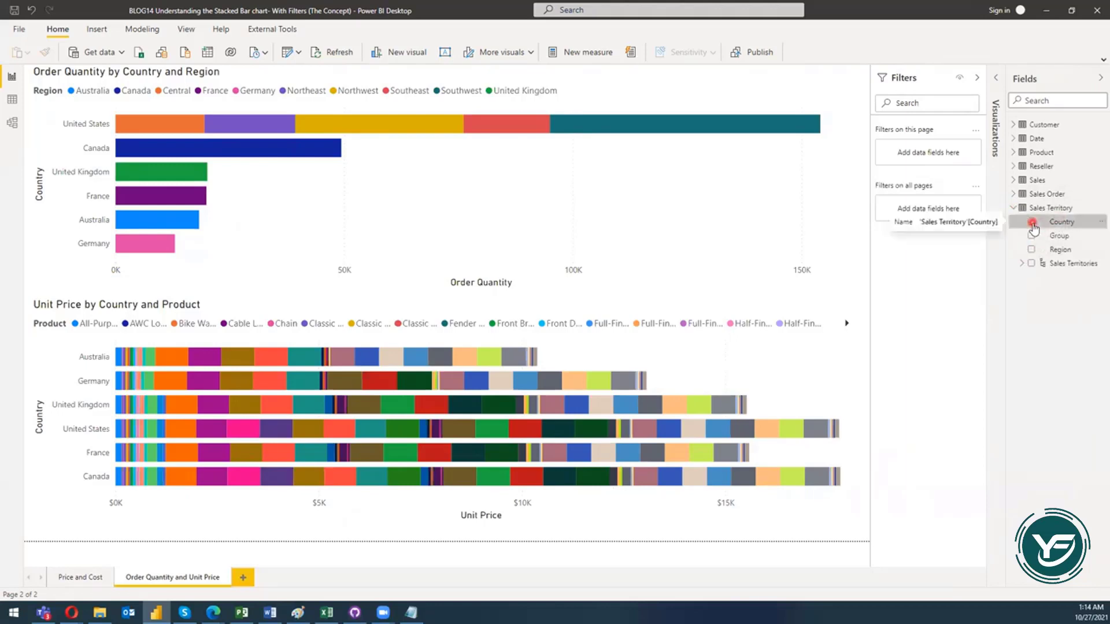
left_click_drag(930, 152, 929, 295)
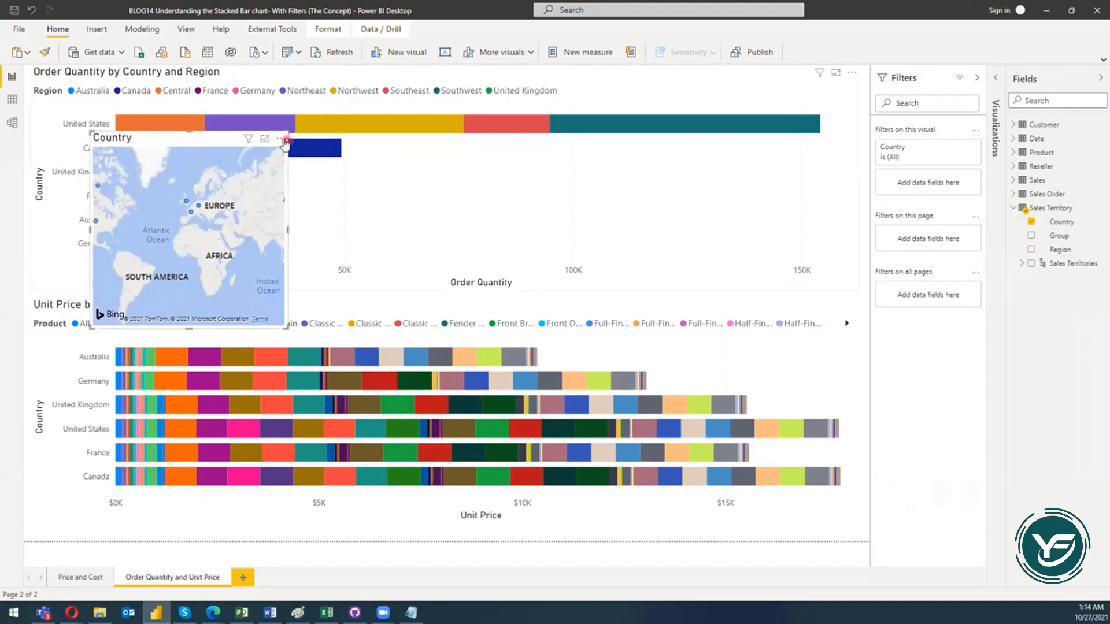
left_click(279, 141)
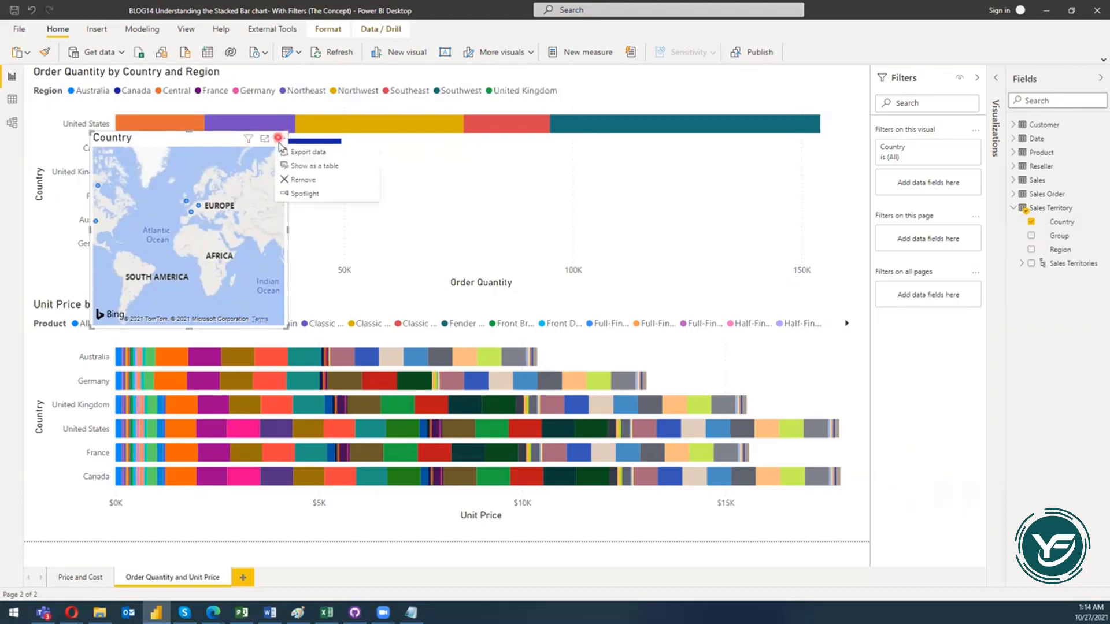
left_click(307, 182)
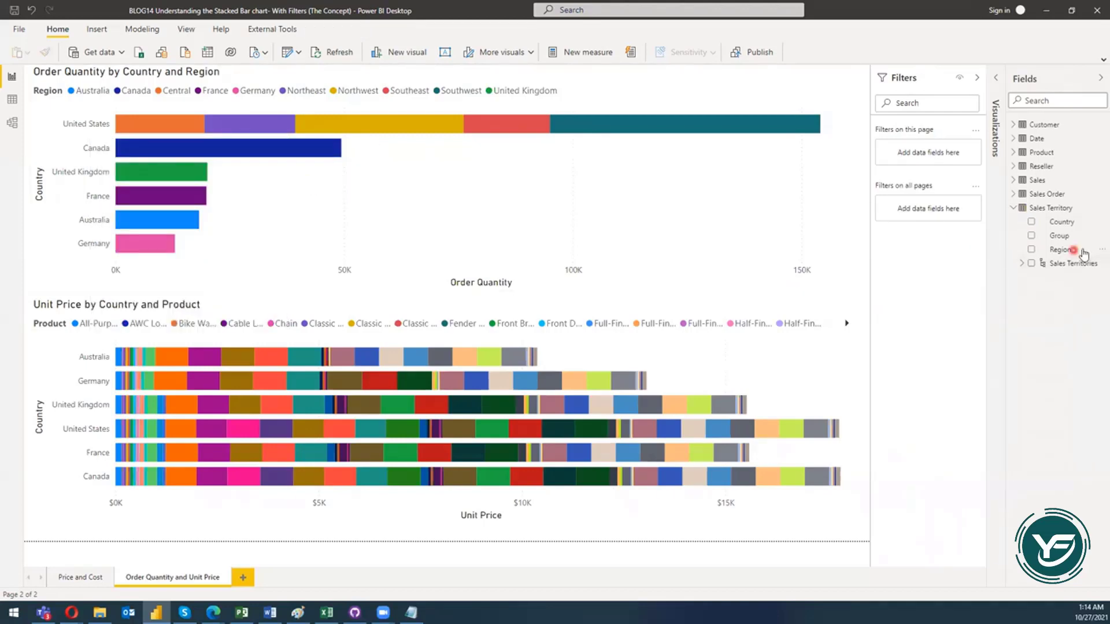
left_click_drag(1064, 227, 937, 211)
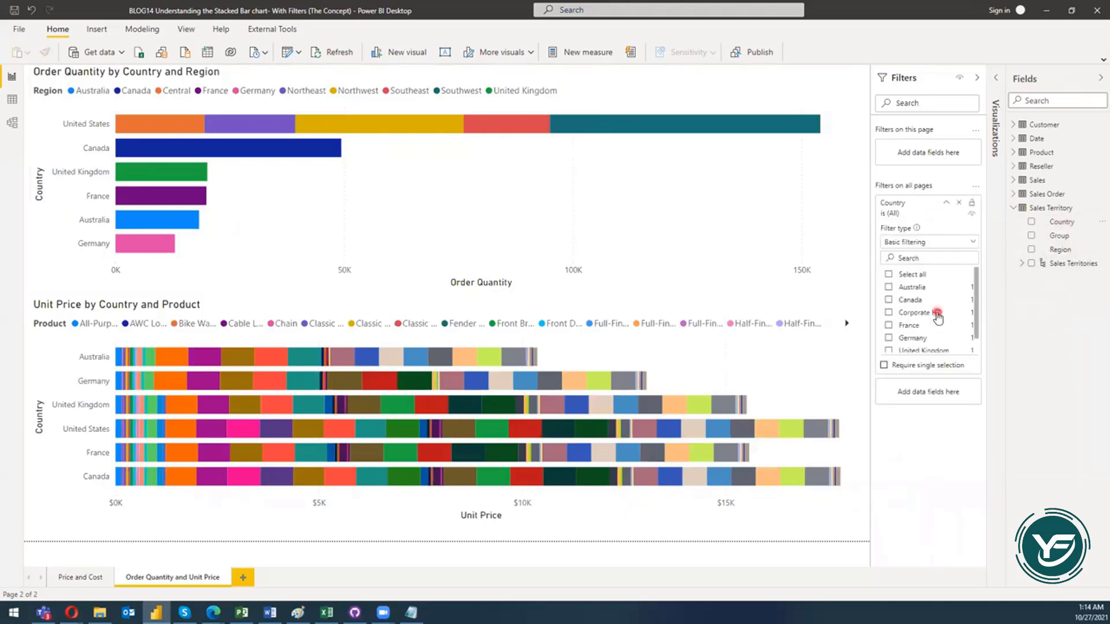
left_click(933, 268)
left_click(959, 203)
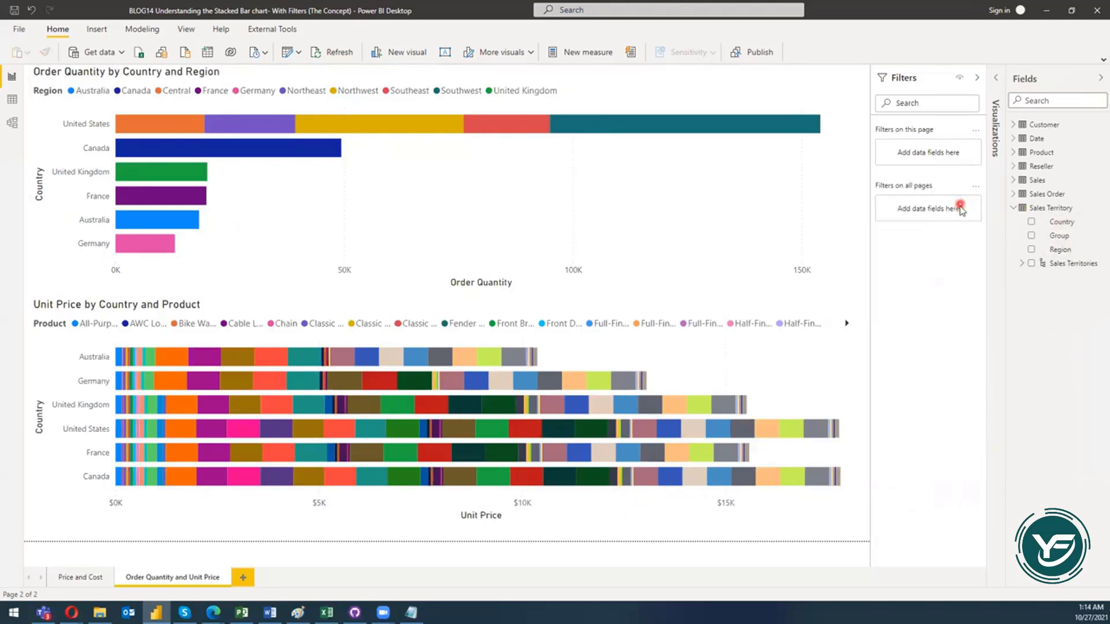
Add the Sales Territory Country field as a filter on all pages and select all countries on the Price and Cost page
left_click_drag(1062, 222, 939, 219)
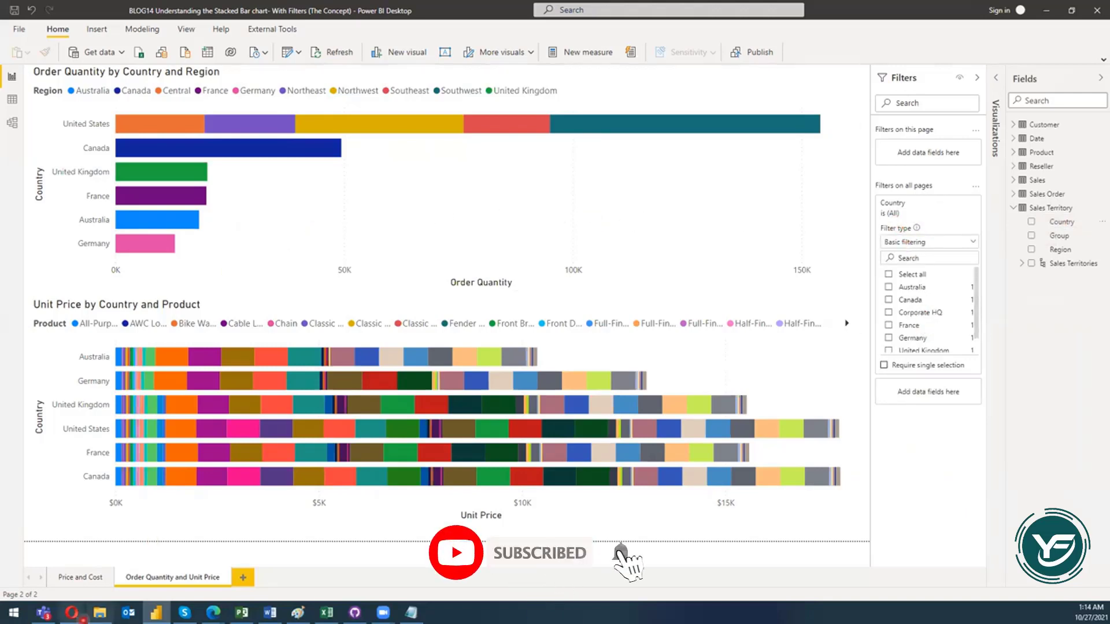
left_click(84, 578)
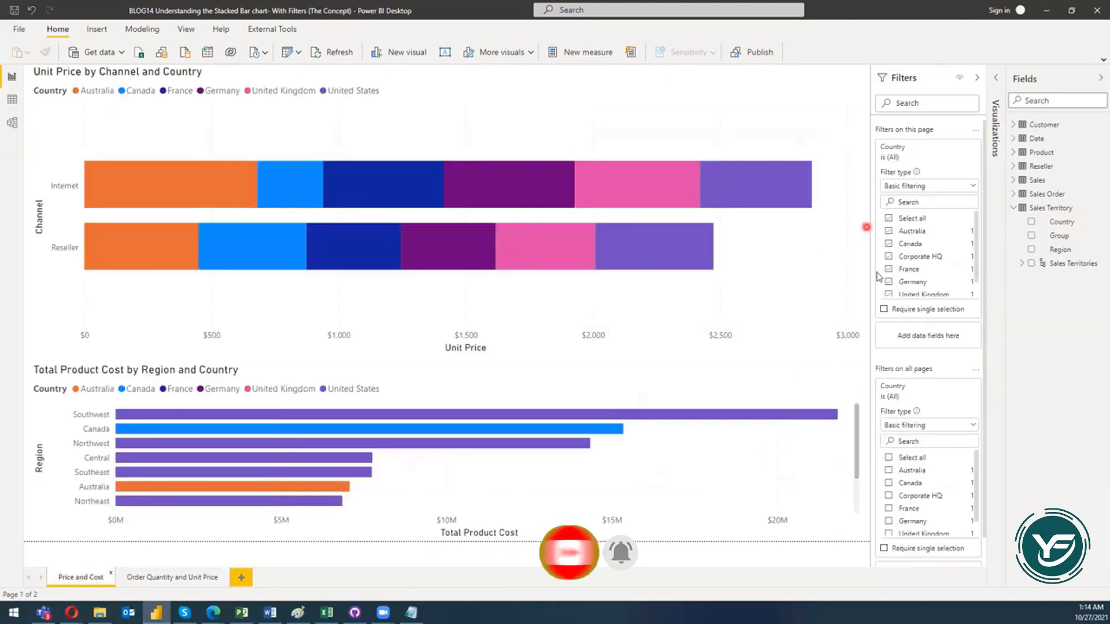
left_click(899, 461)
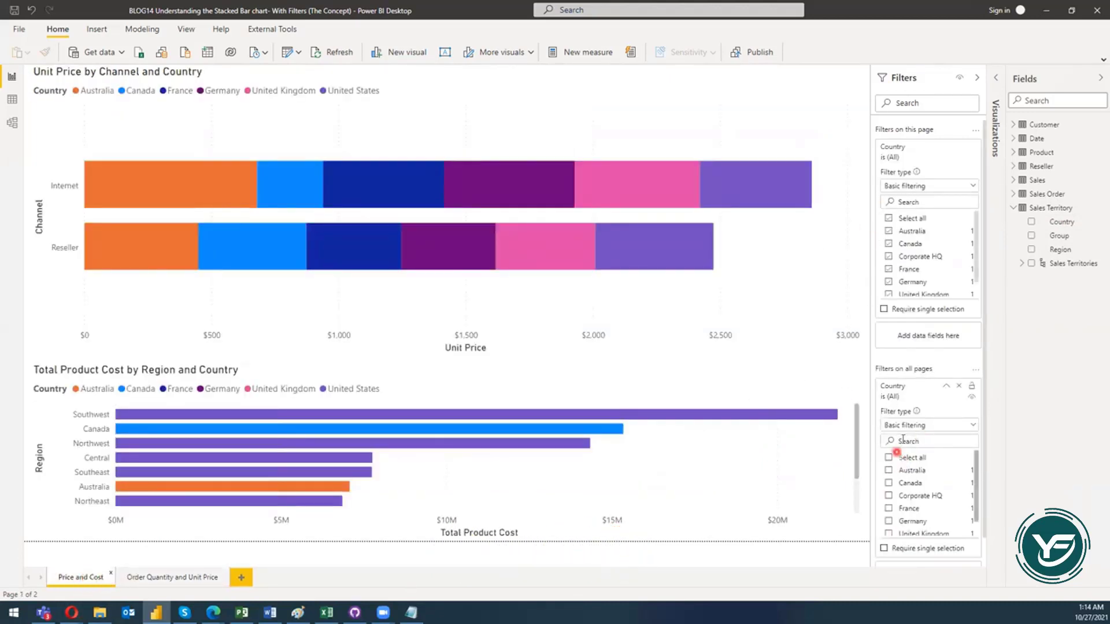
left_click(955, 386)
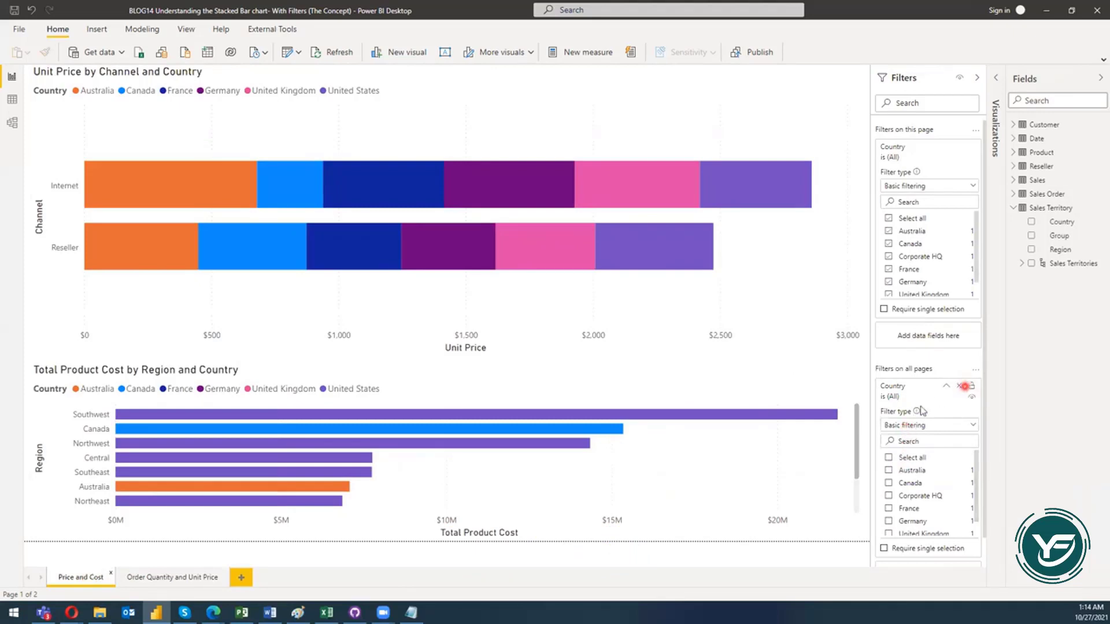
left_click(890, 458)
Examine both Price and Cost charts and the Order Quantity and Unit Price page with all countries included
left_click(652, 404)
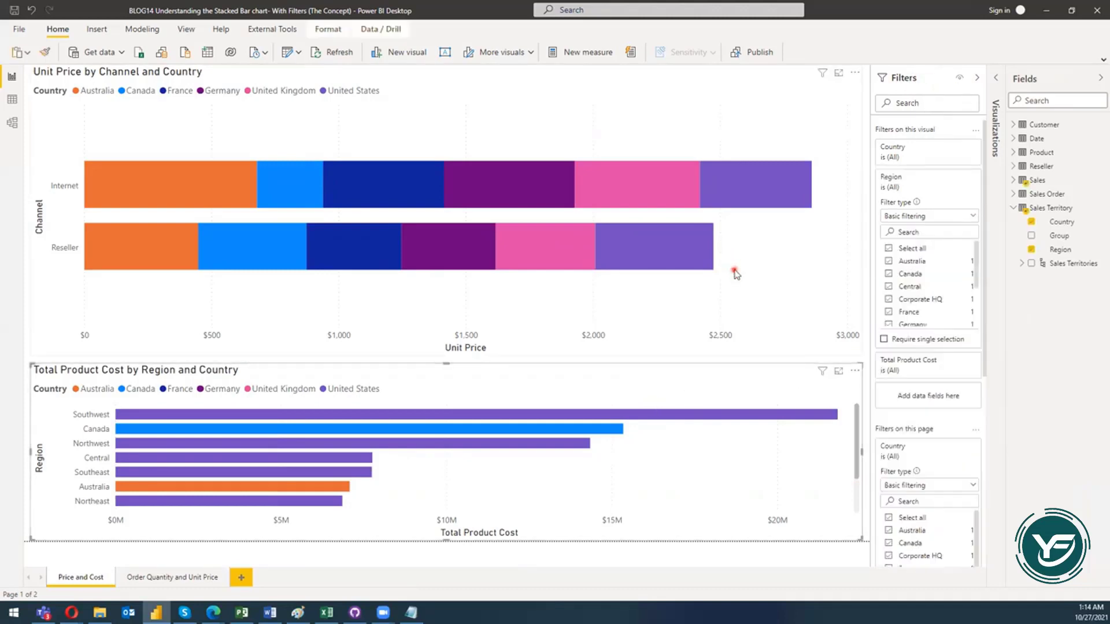
left_click(744, 313)
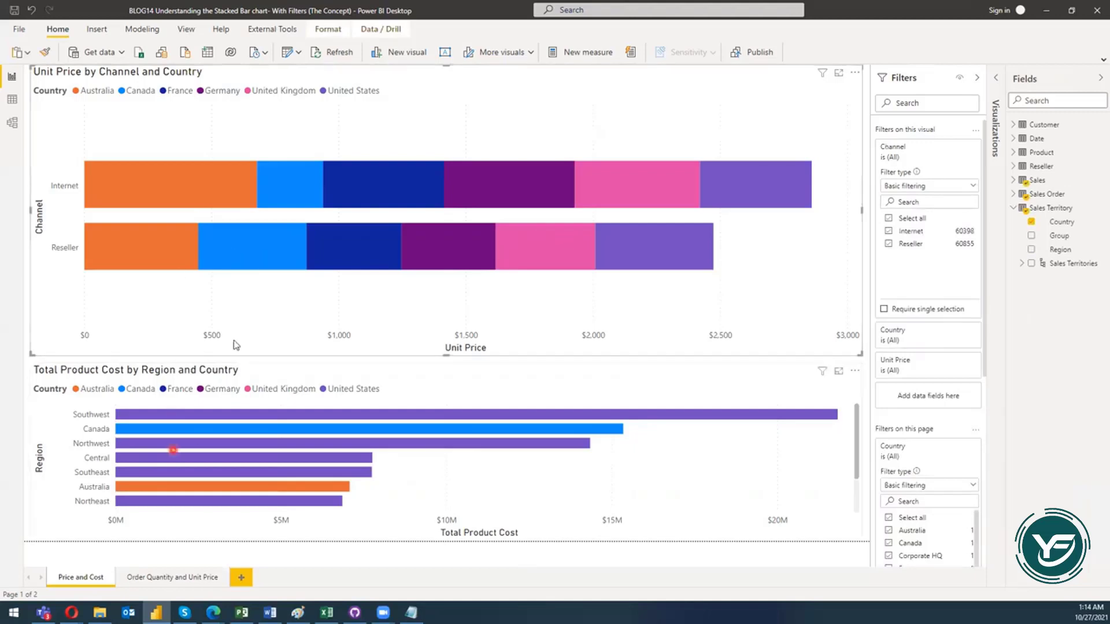
left_click(173, 577)
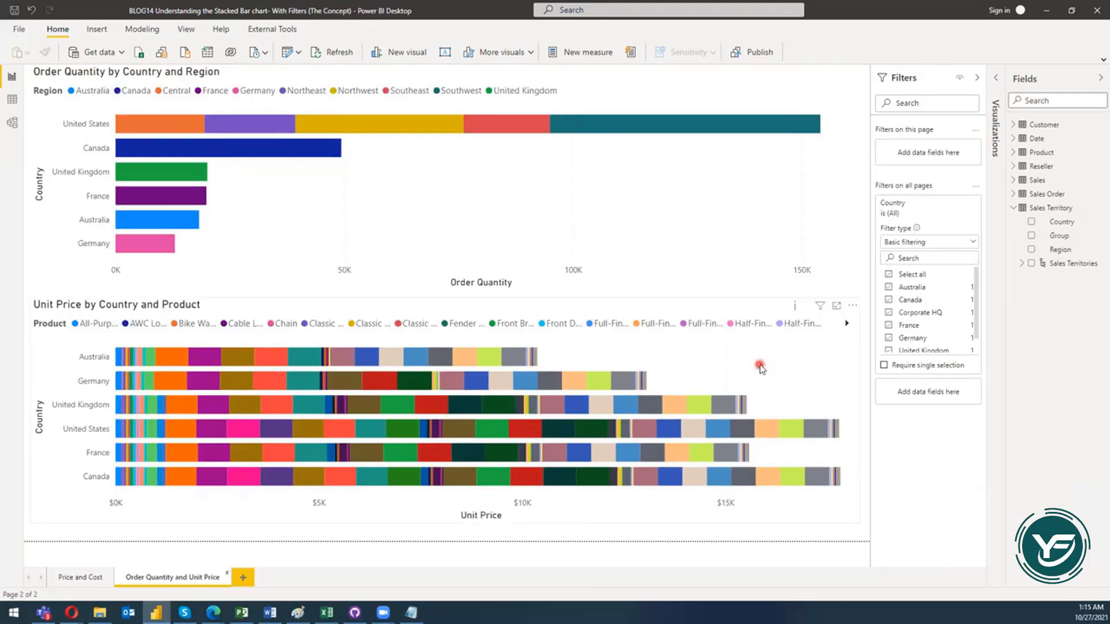
Filter all report pages to the country Australia and check the effect on the Price and Cost page
left_click(889, 275)
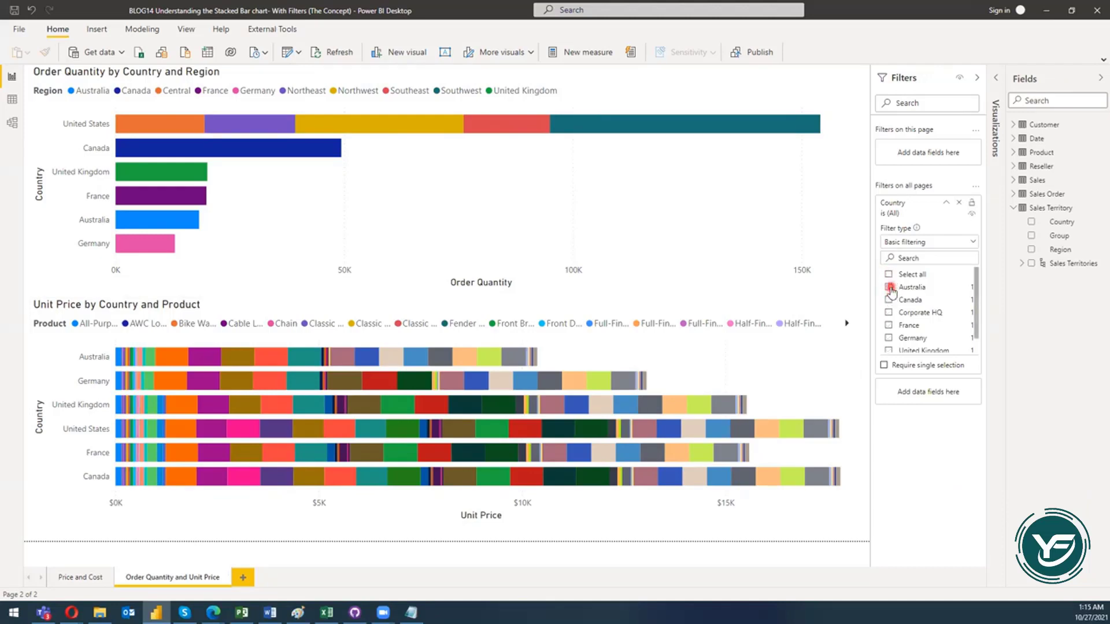
left_click(888, 288)
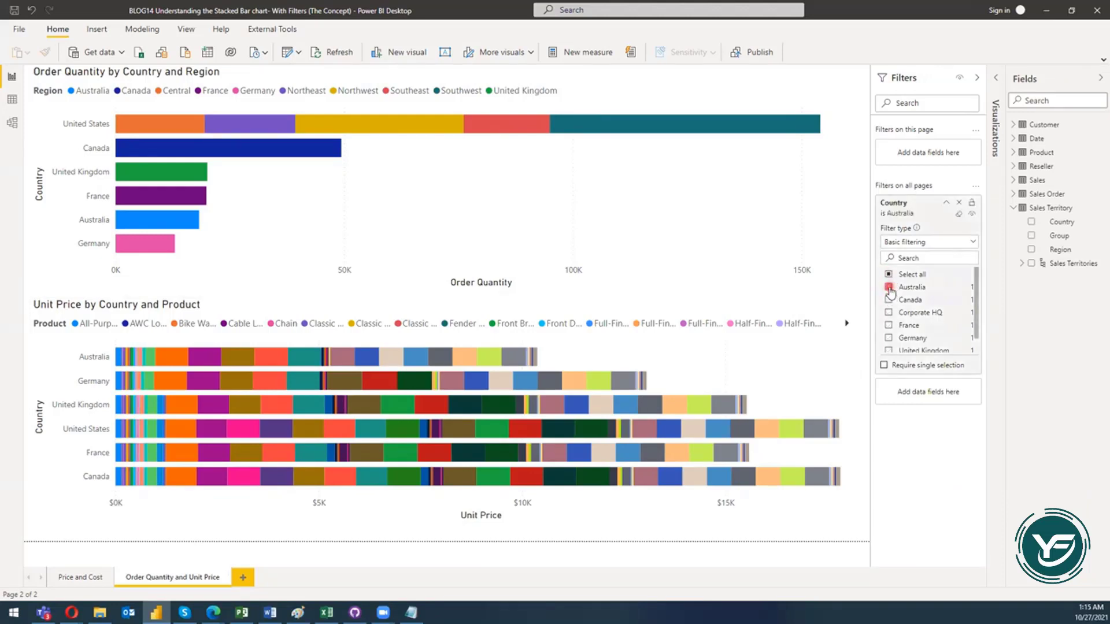
left_click(539, 334)
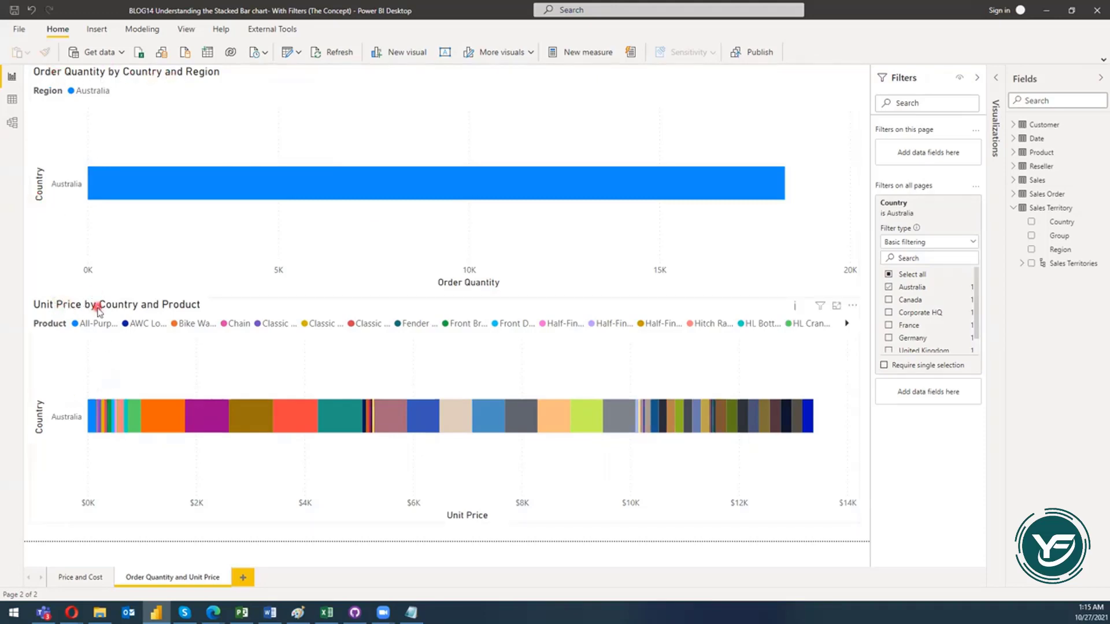
left_click(79, 578)
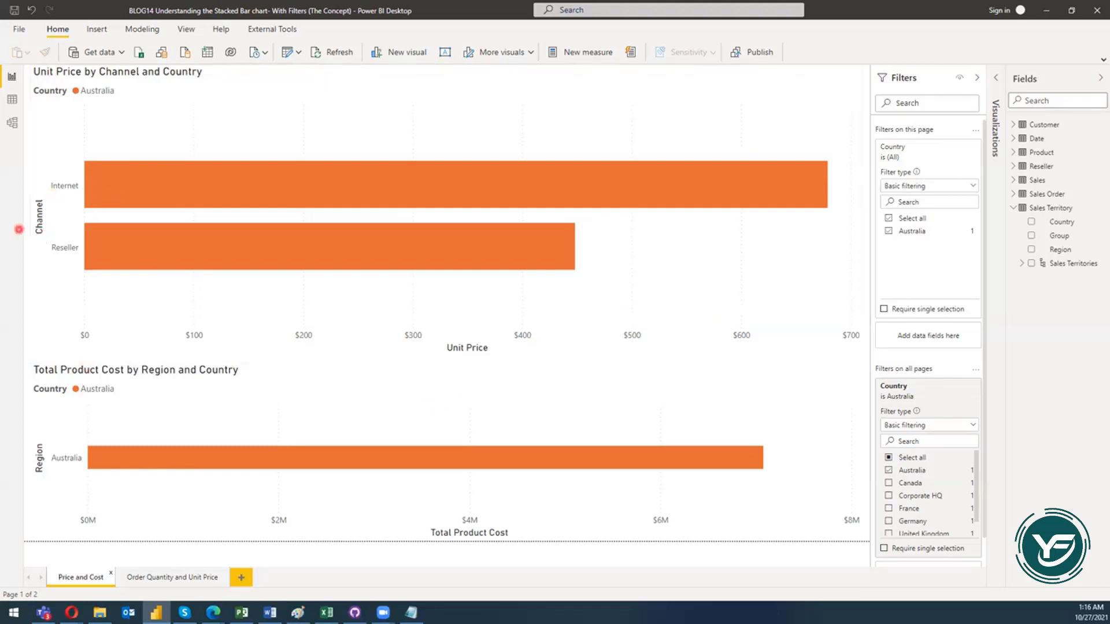
Switch to the Opera browser to view the PowerBIVisualization repository files on GitHub, and minimize the browser
key("alt+Tab")
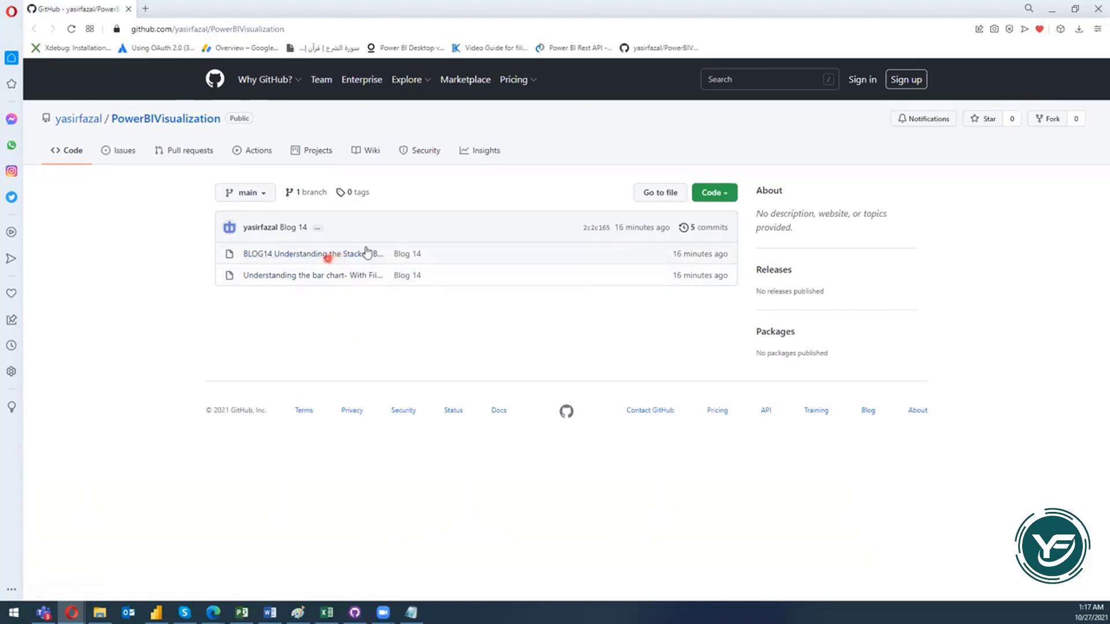
left_click(1052, 9)
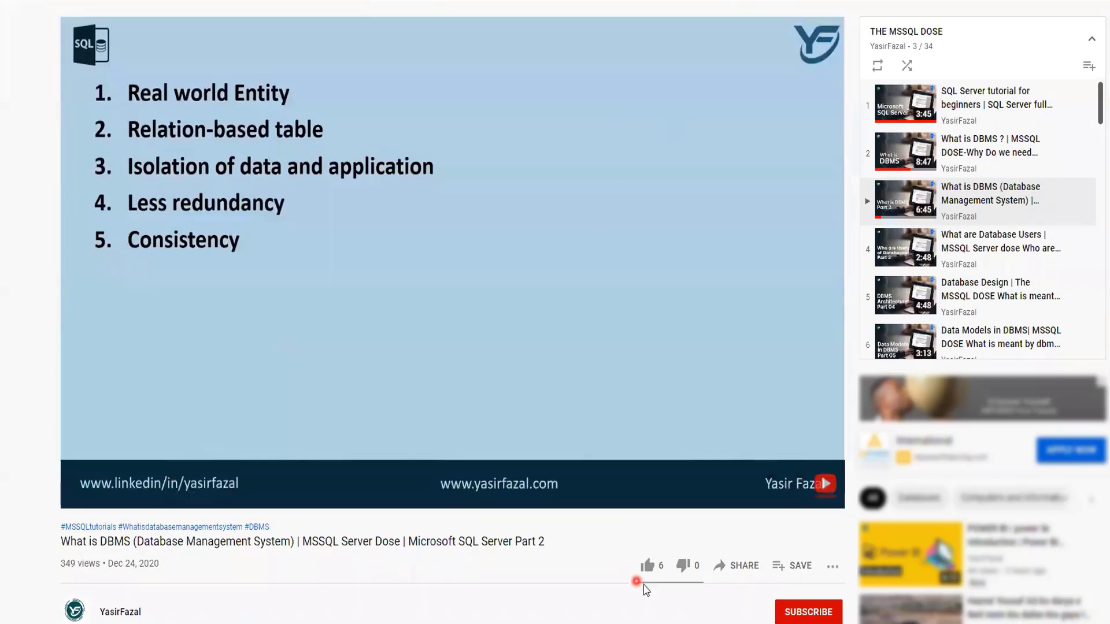
Like the "What is DBMS (Database Management System)" video on YouTube and subscribe to its channel
left_click(647, 566)
left_click(807, 617)
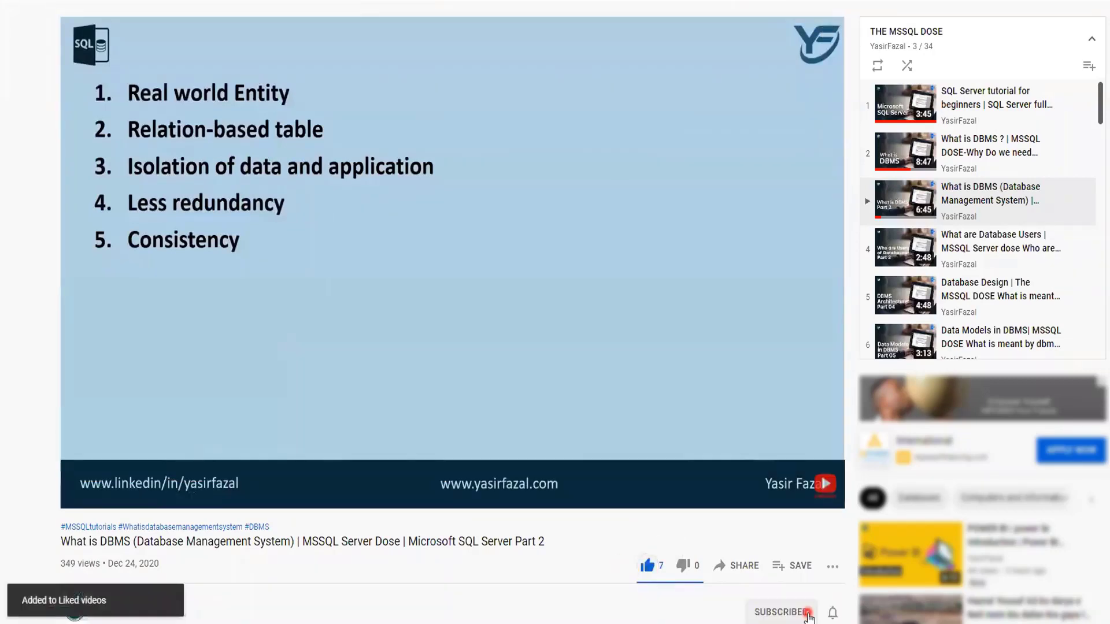
left_click(743, 566)
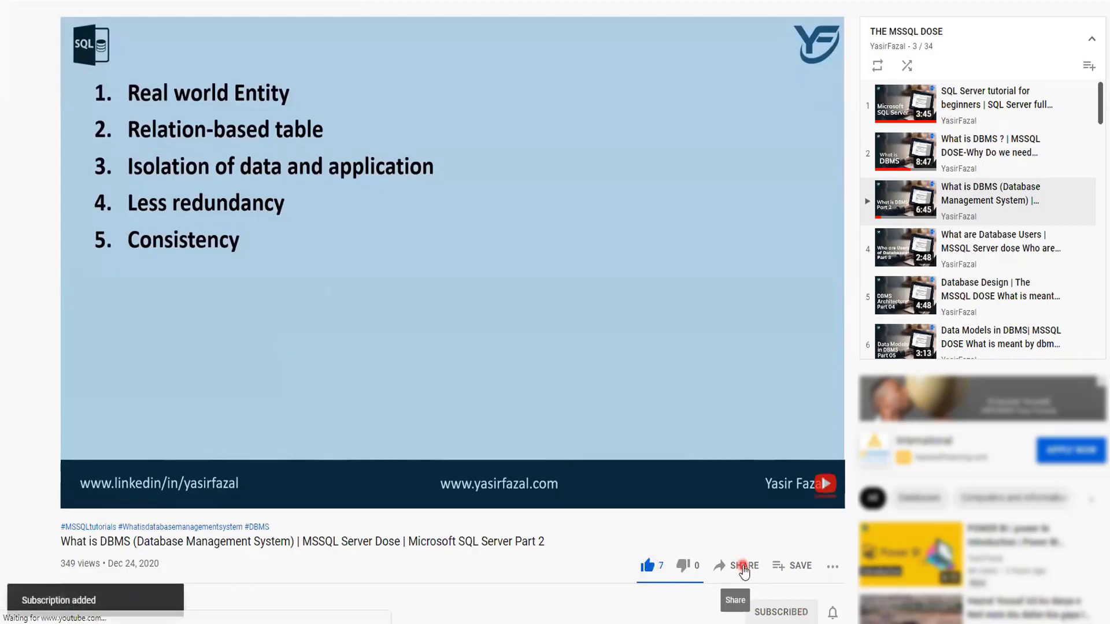
Set the subscribed channel's notifications to All
left_click(833, 618)
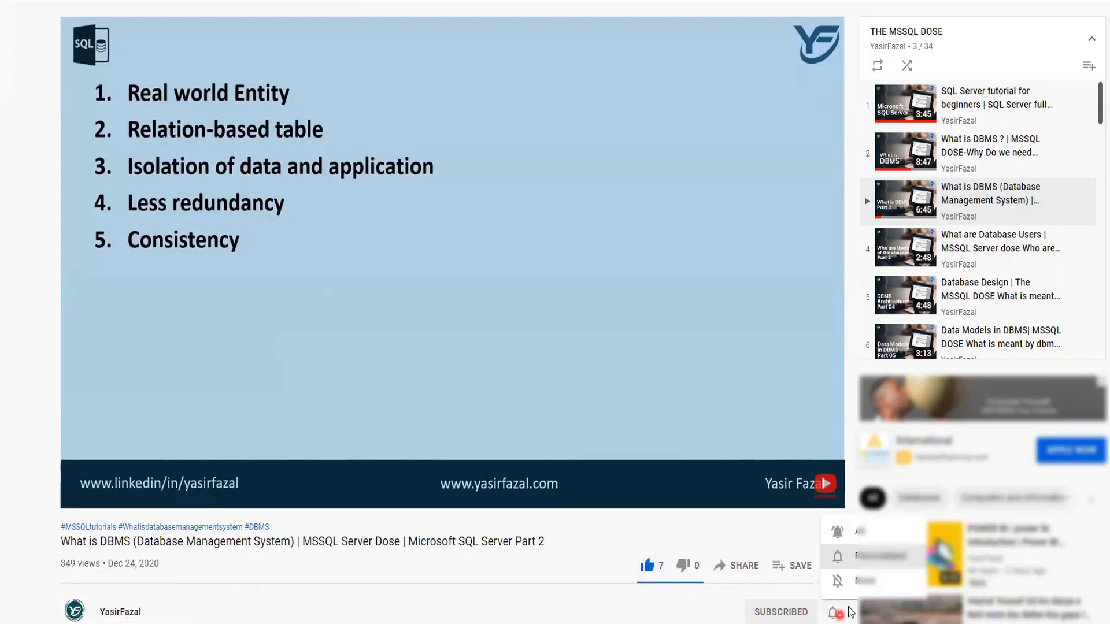
left_click(859, 528)
left_click(576, 489)
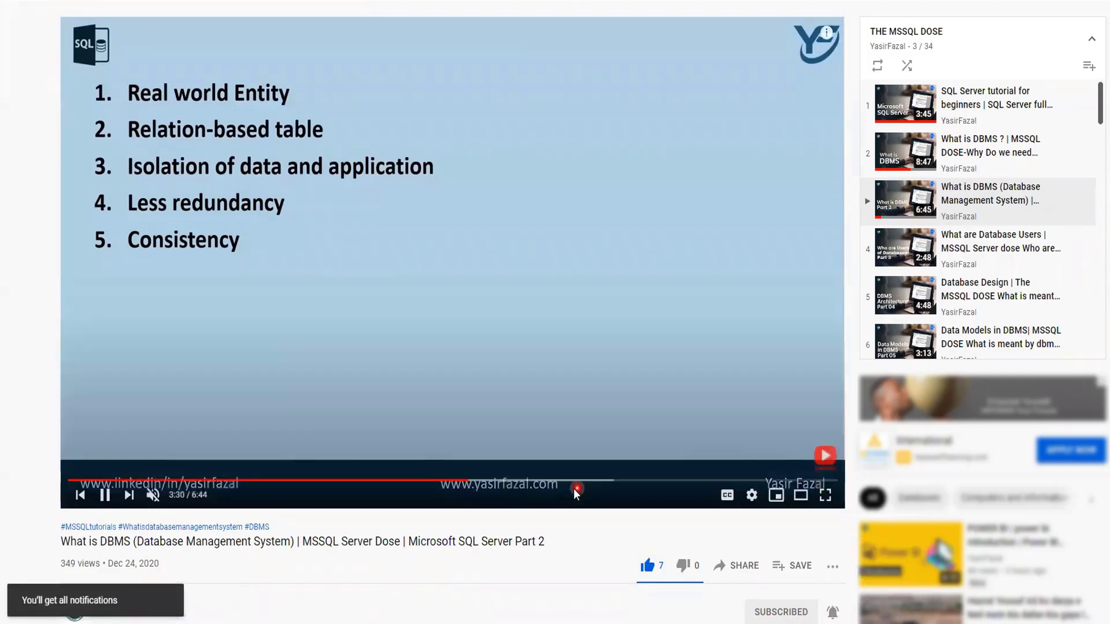